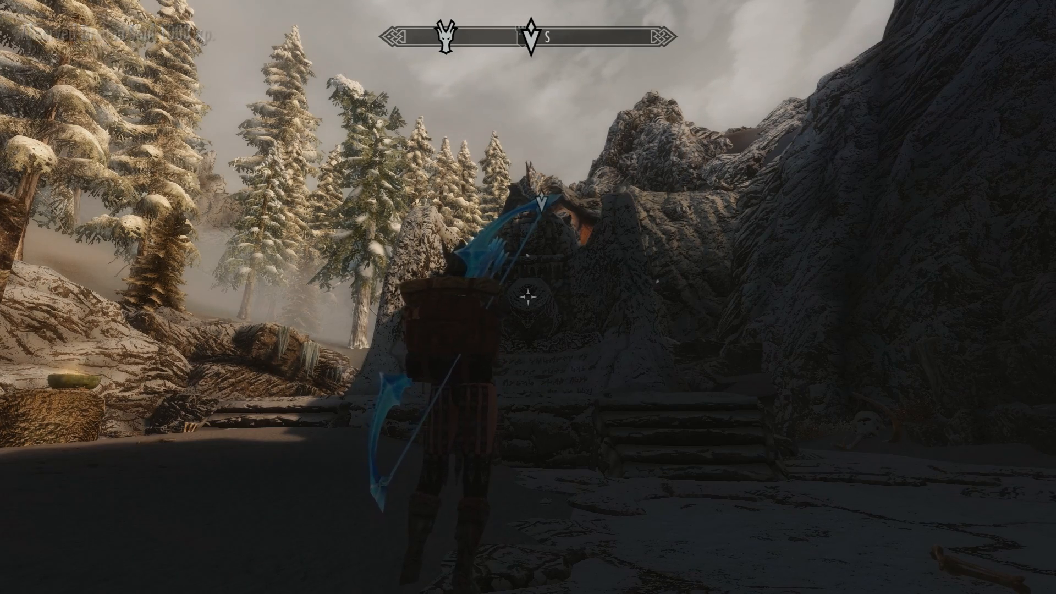
{"action": "key", "text": "f"}
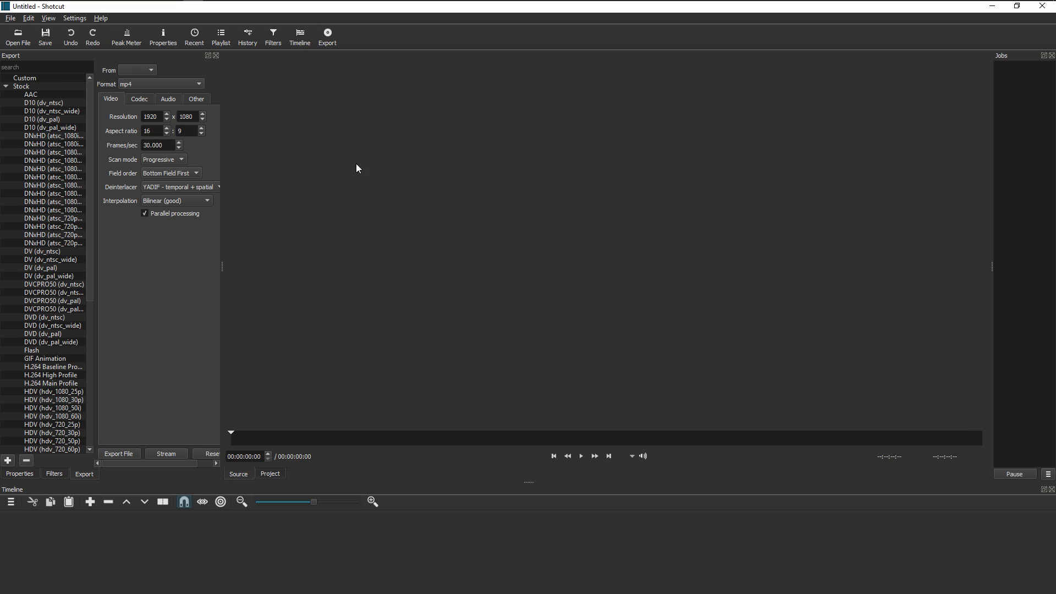
Step: Examine the available project video modes, including the custom ones, without changing the current mode
{"action": "left_click", "coordinate": [70, 19]}
{"action": "mouse_move", "coordinate": [122, 57]}
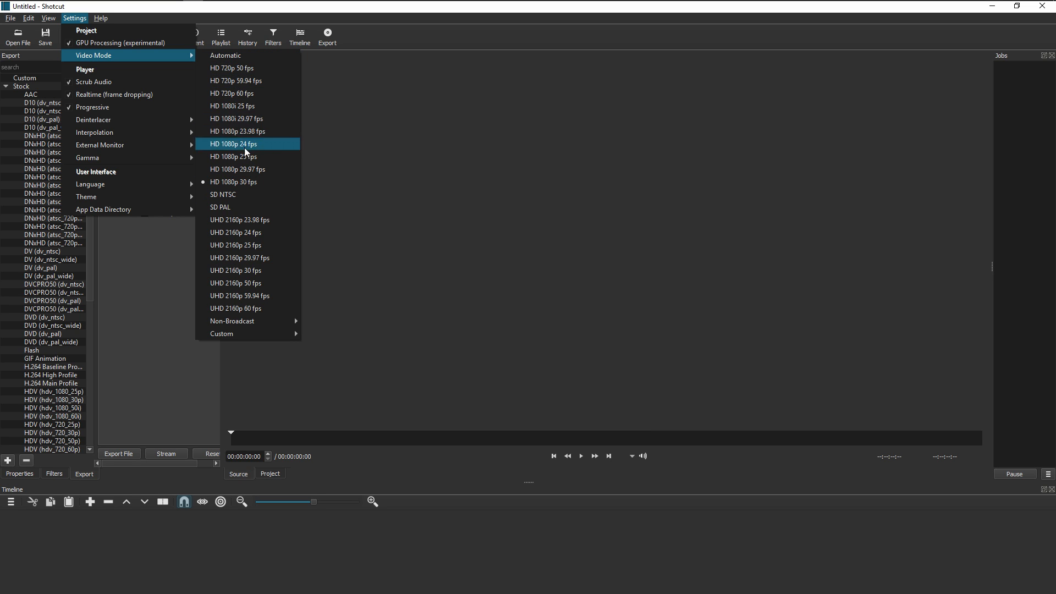
{"action": "mouse_move", "coordinate": [260, 339]}
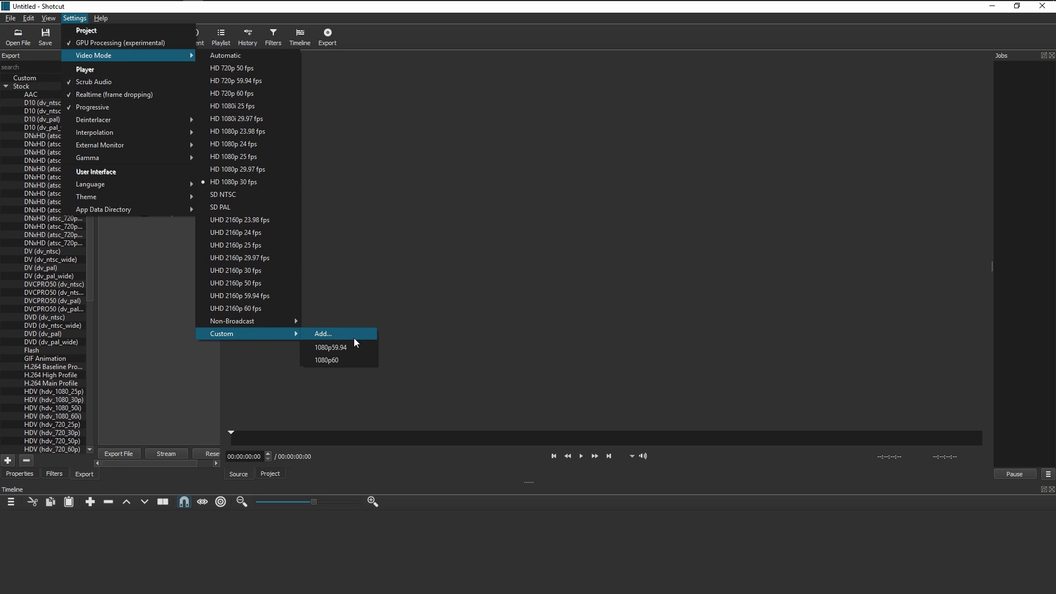
{"action": "left_click", "coordinate": [501, 224]}
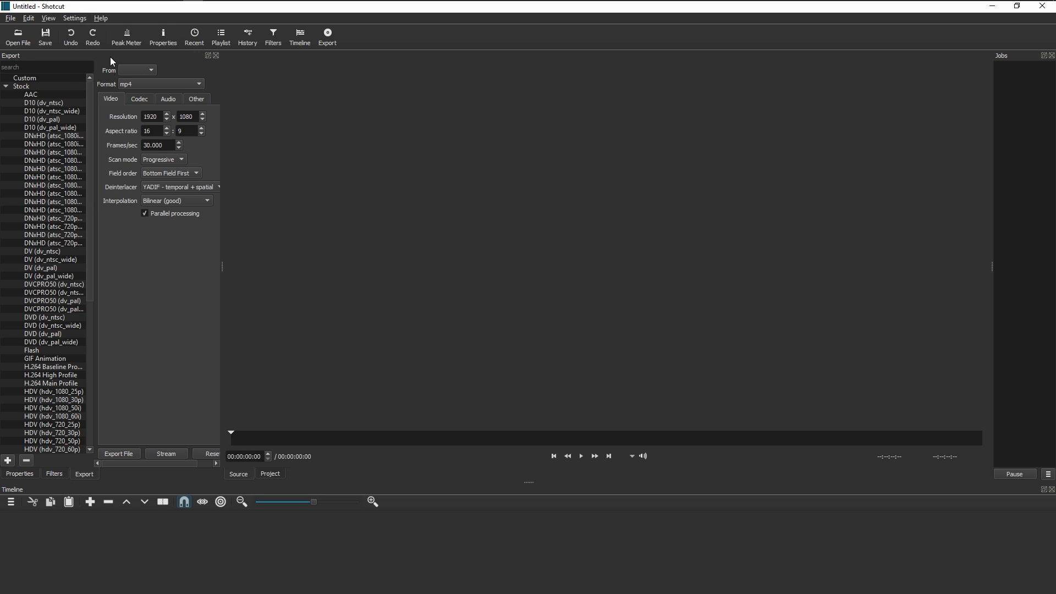
Step: Examine the export resolution settings and the list of available output formats, keeping mp4 as the format
{"action": "left_click", "coordinate": [159, 116]}
{"action": "left_click", "coordinate": [192, 116]}
{"action": "left_click", "coordinate": [110, 98]}
{"action": "left_click", "coordinate": [142, 81]}
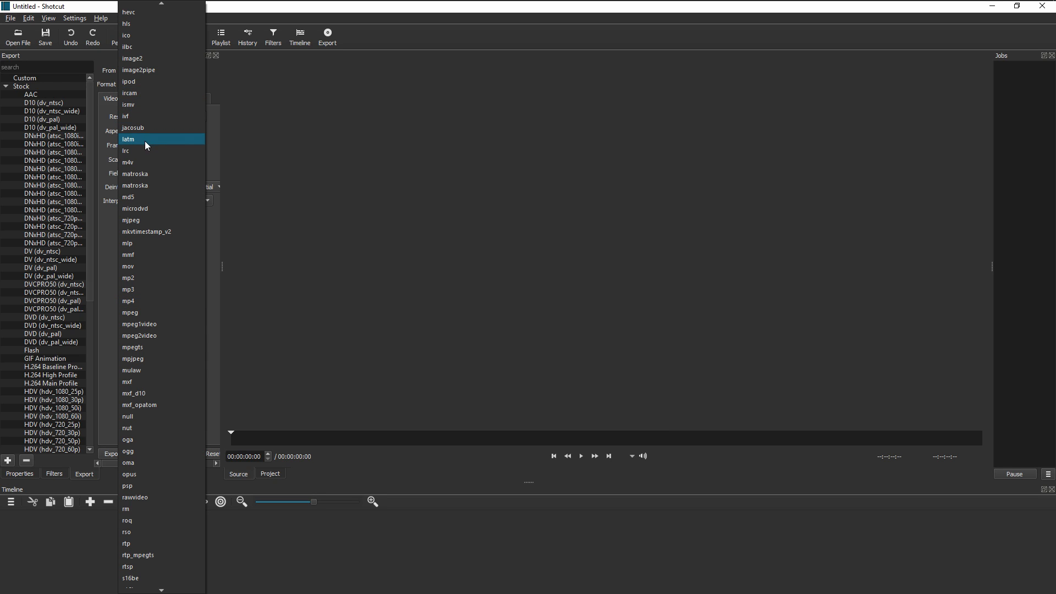
{"action": "left_click", "coordinate": [107, 282]}
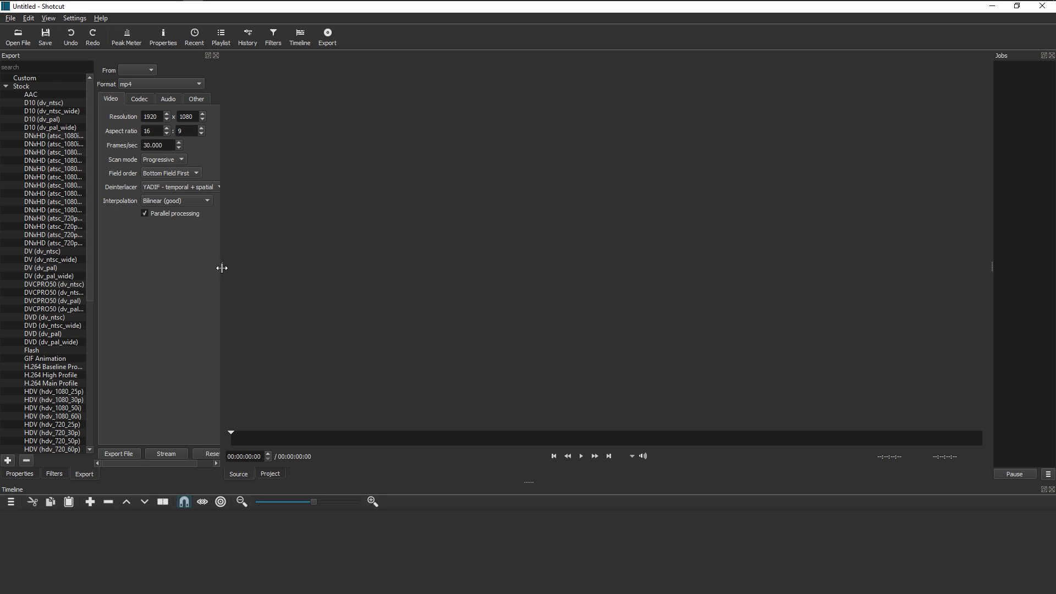
Step: Widen the export settings area so the preset names fit, and look through the stock presets
{"action": "left_click_drag", "start_coordinate": [222, 268], "coordinate": [280, 263]}
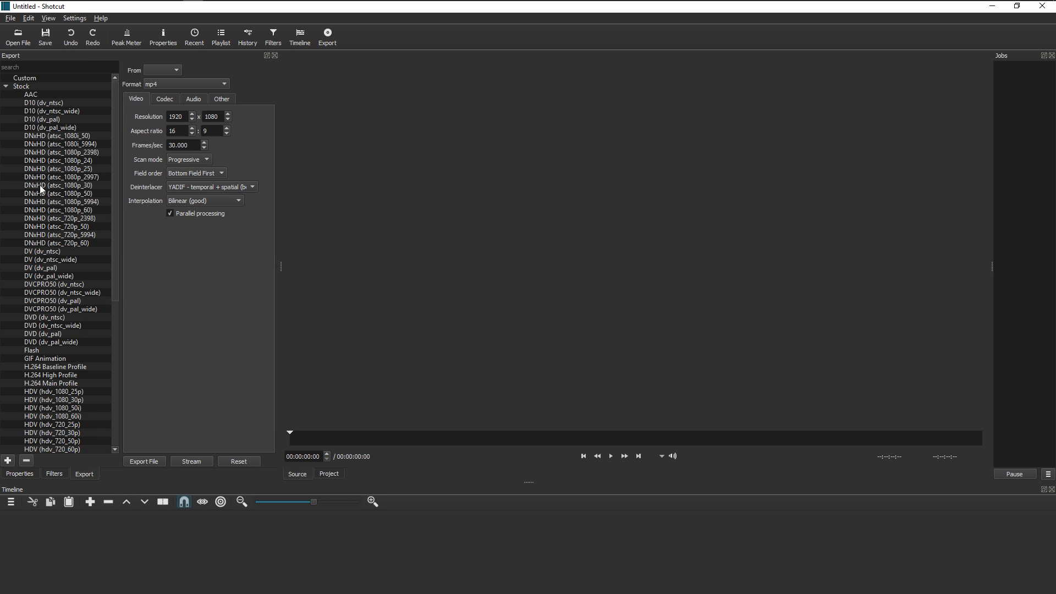
{"action": "left_click_drag", "start_coordinate": [112, 186], "coordinate": [108, 345]}
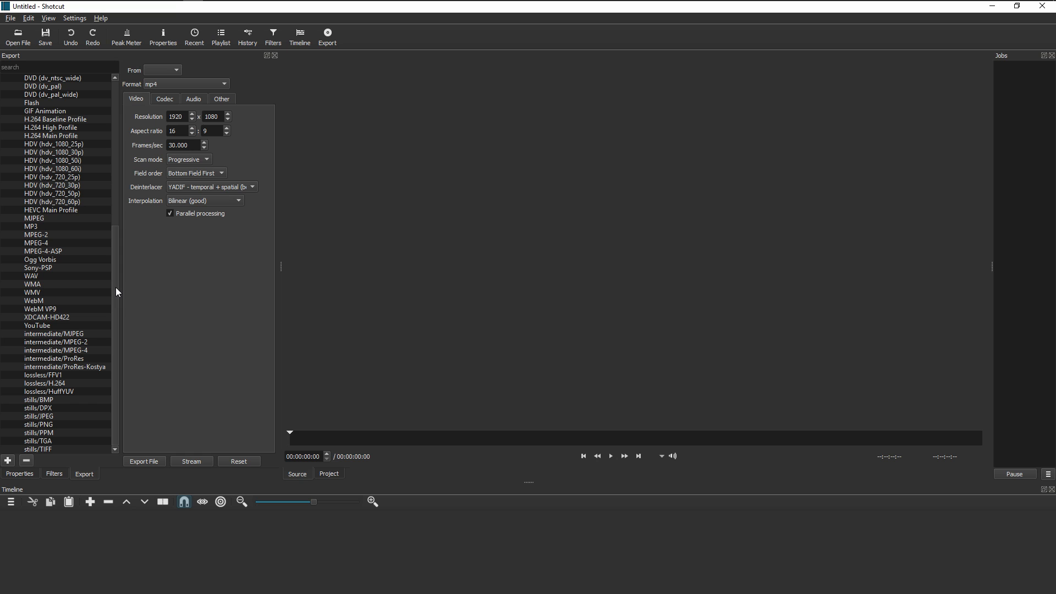
{"action": "mouse_move", "coordinate": [111, 319]}
{"action": "left_mouse_down"}
{"action": "mouse_move", "coordinate": [110, 170]}
{"action": "mouse_move", "coordinate": [128, 322]}
{"action": "left_mouse_up"}
Step: Open the video file AMD RGB Original 2.mov from the Video folder
{"action": "left_click", "coordinate": [19, 36]}
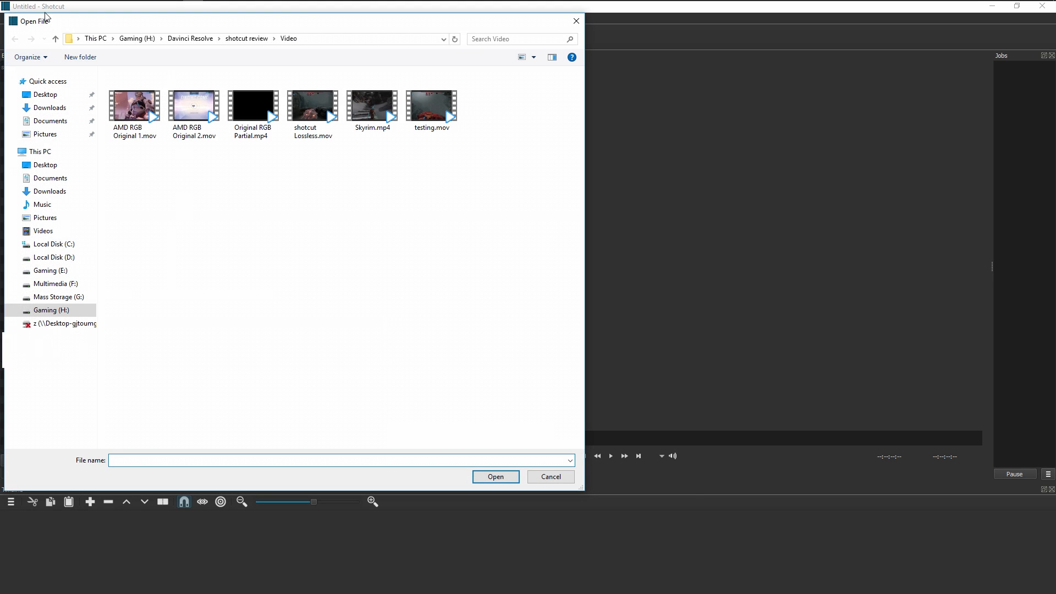
{"action": "left_click_drag", "start_coordinate": [45, 17], "coordinate": [155, 33]}
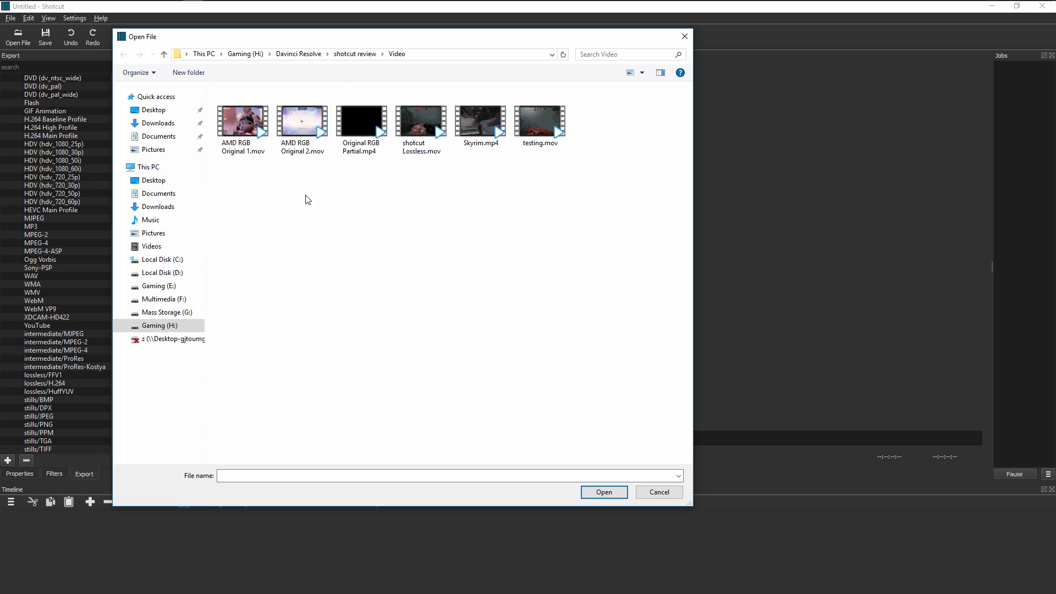
{"action": "double_click", "coordinate": [314, 122]}
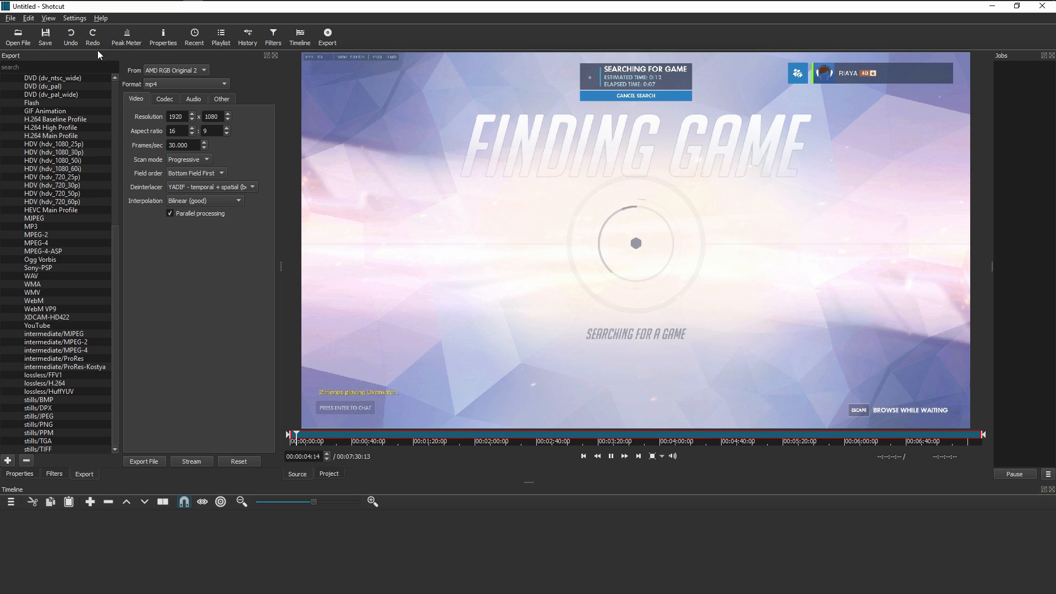
Step: Open AMD RGB Original 1.mov from the Video folder and pause its playback
{"action": "left_click", "coordinate": [18, 36]}
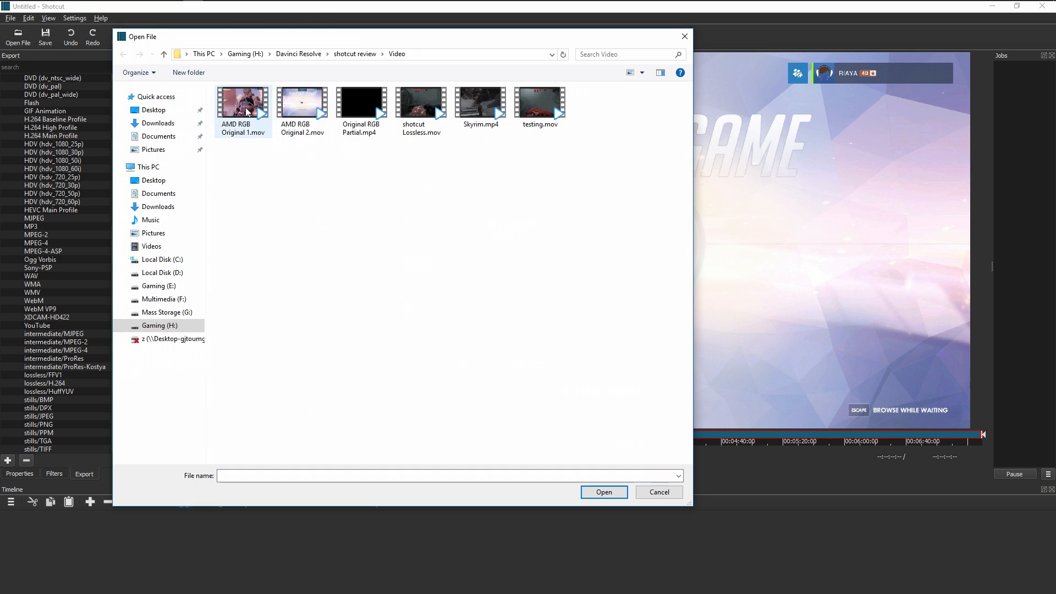
{"action": "double_click", "coordinate": [246, 112]}
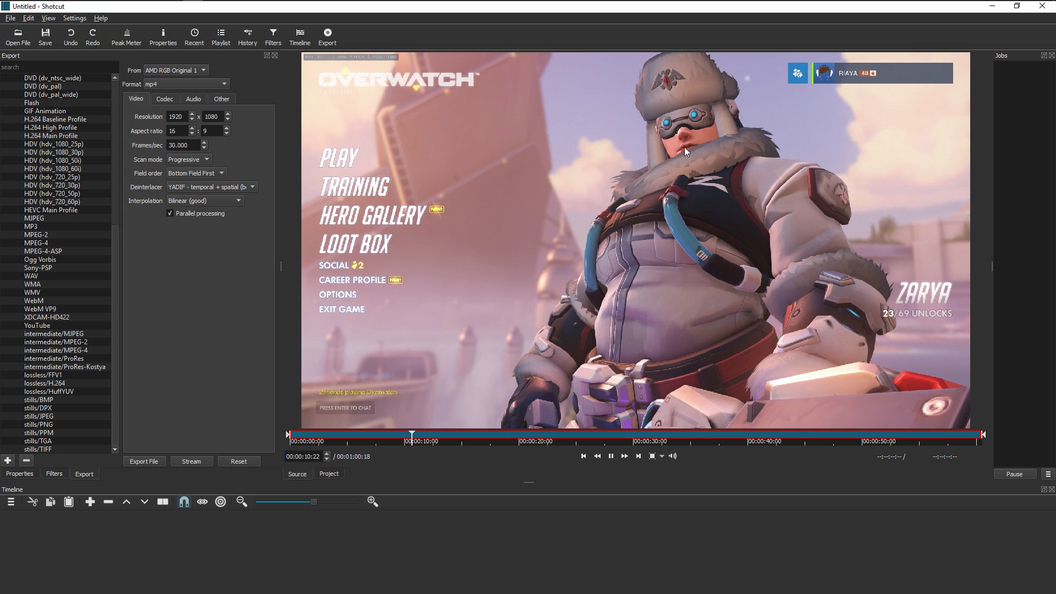
{"action": "key", "text": "space"}
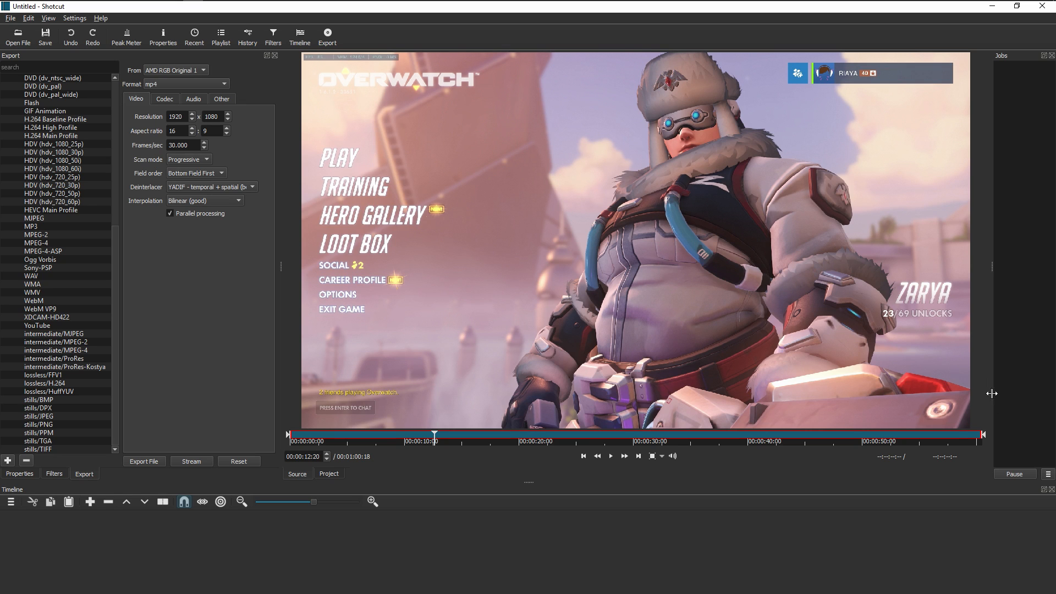
Step: Trim the source clip to an out point at about 00:00:32:08 and an in point at about 00:00:09:10
{"action": "mouse_move", "coordinate": [982, 437]}
{"action": "left_mouse_down"}
{"action": "mouse_move", "coordinate": [742, 448]}
{"action": "mouse_move", "coordinate": [658, 439]}
{"action": "left_mouse_up"}
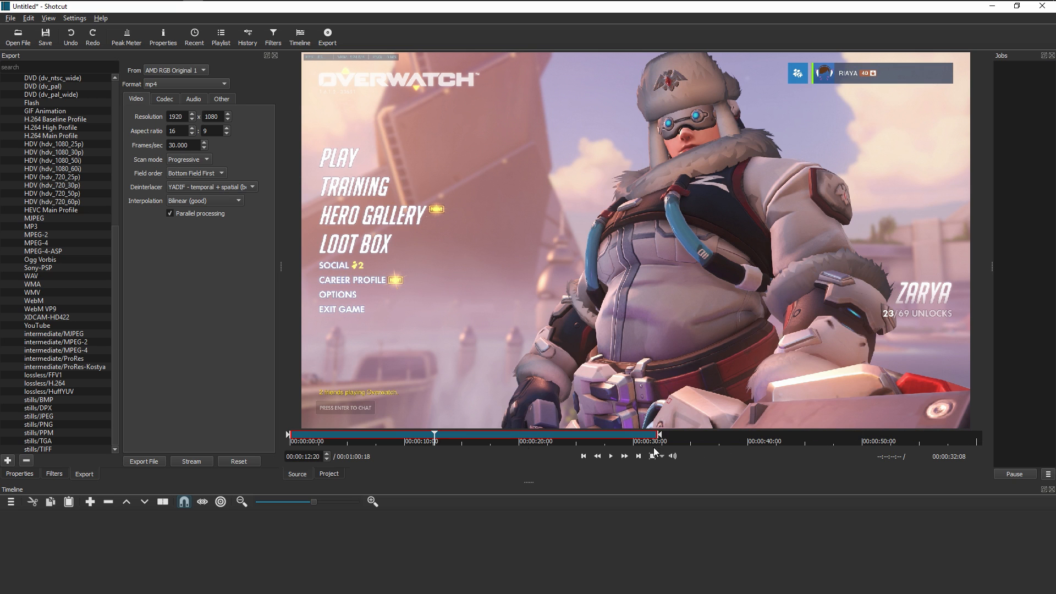
{"action": "left_click_drag", "start_coordinate": [288, 436], "coordinate": [395, 437]}
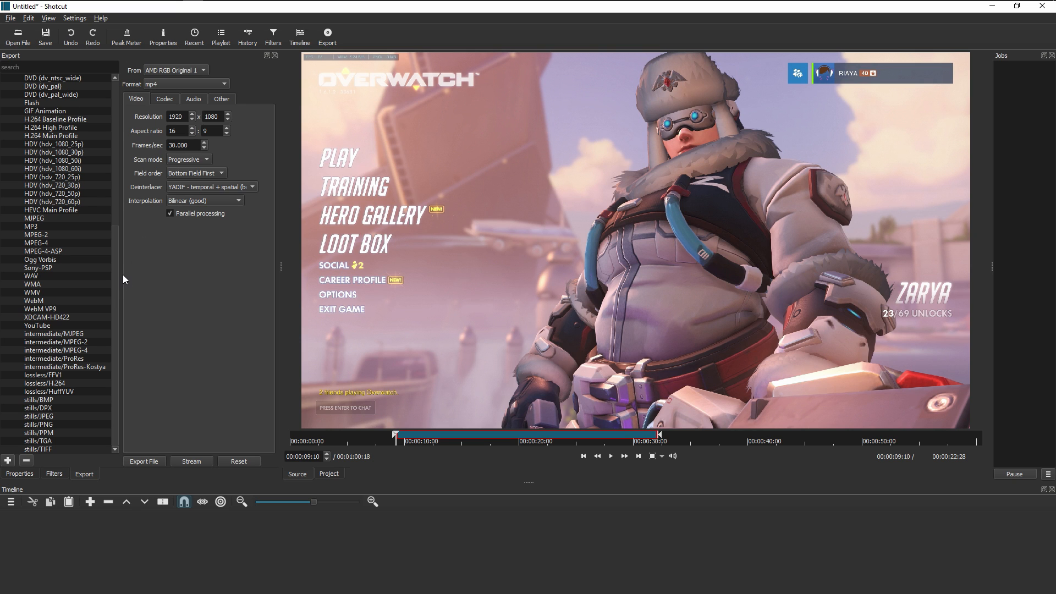
Step: Choose the H.264 High Profile export preset and set its rate control to Average Bitrate at 40M
{"action": "left_click_drag", "start_coordinate": [116, 280], "coordinate": [137, 166]}
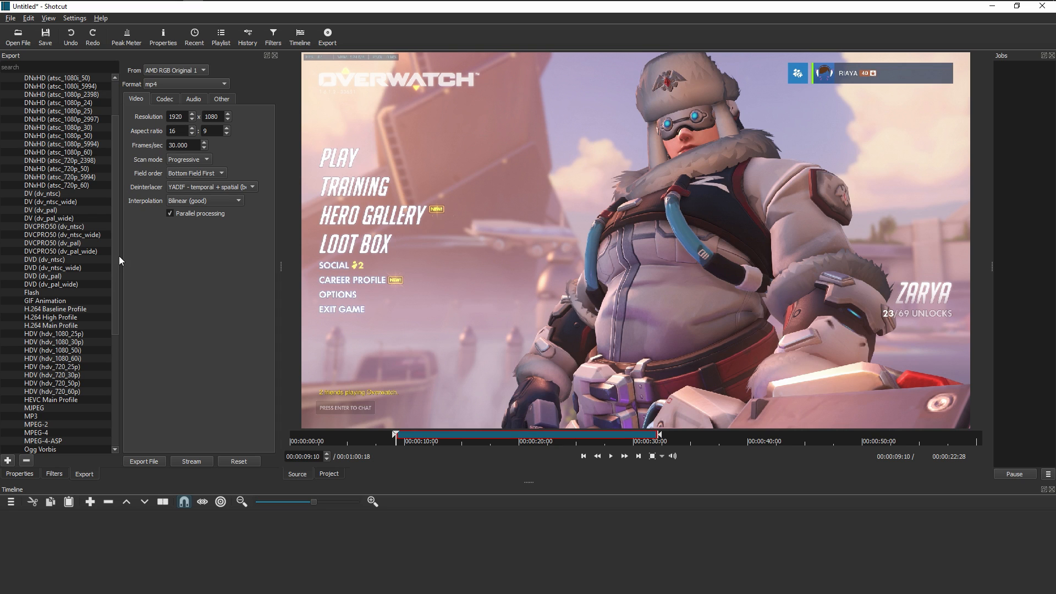
{"action": "left_click", "coordinate": [77, 317]}
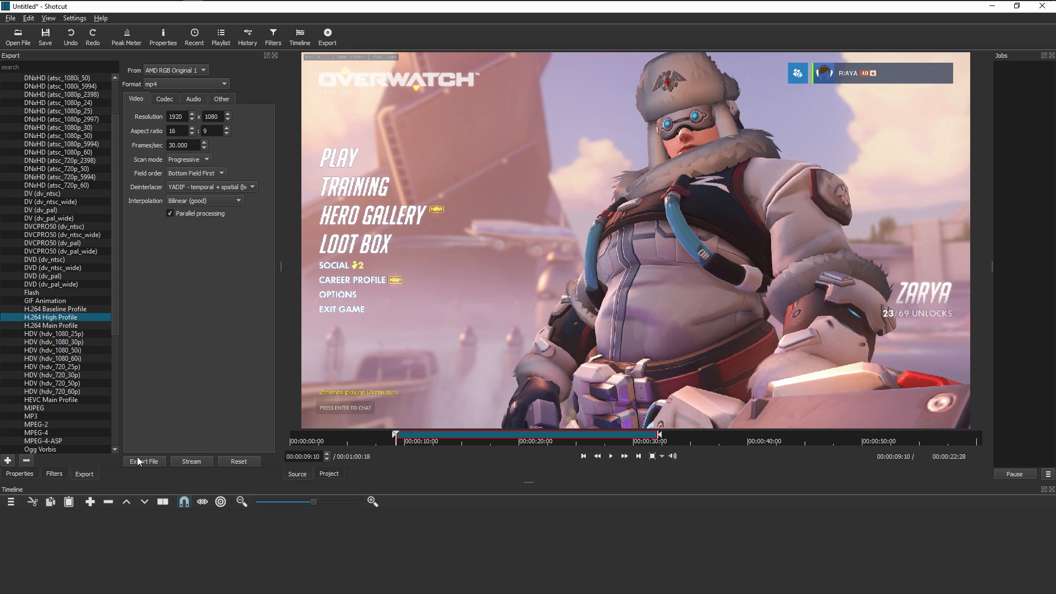
{"action": "left_click", "coordinate": [164, 100]}
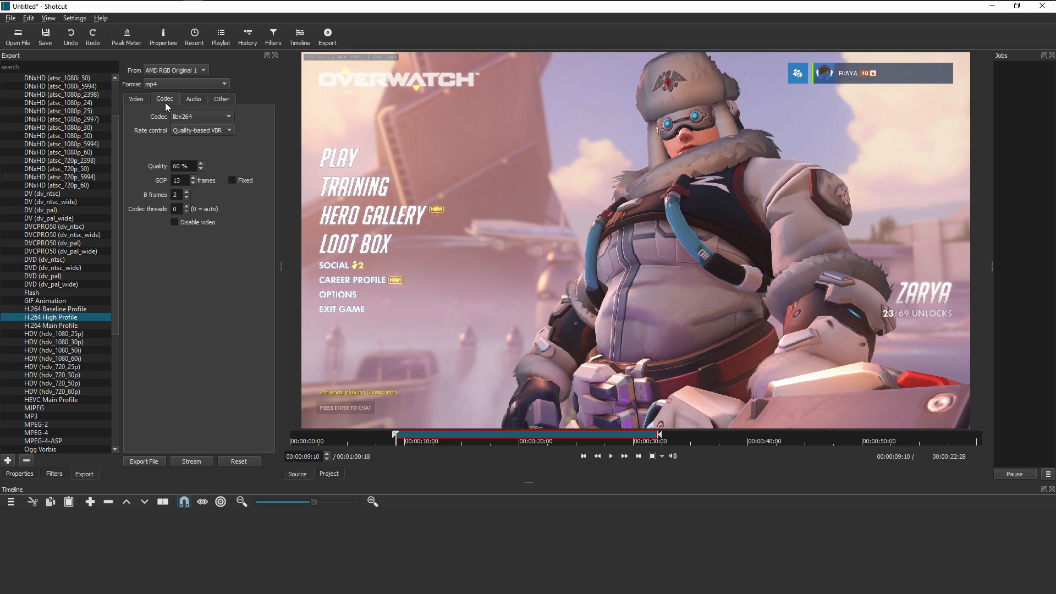
{"action": "left_click", "coordinate": [183, 131]}
{"action": "left_click", "coordinate": [192, 114]}
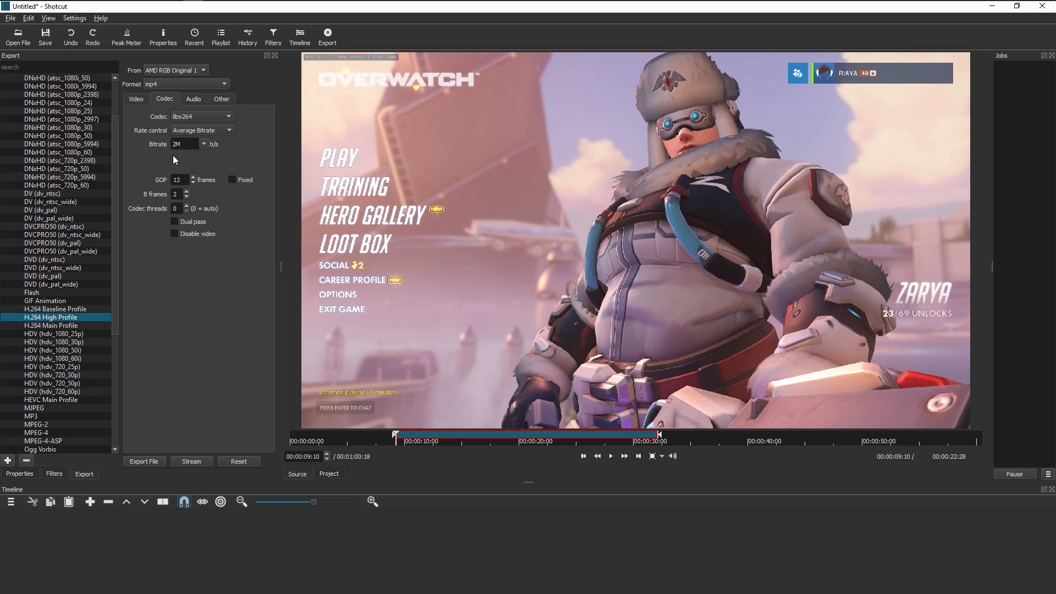
{"action": "key", "text": "Tab"}
{"action": "type", "text": "40"}
{"action": "left_click", "coordinate": [174, 220]}
{"action": "left_click", "coordinate": [136, 99]}
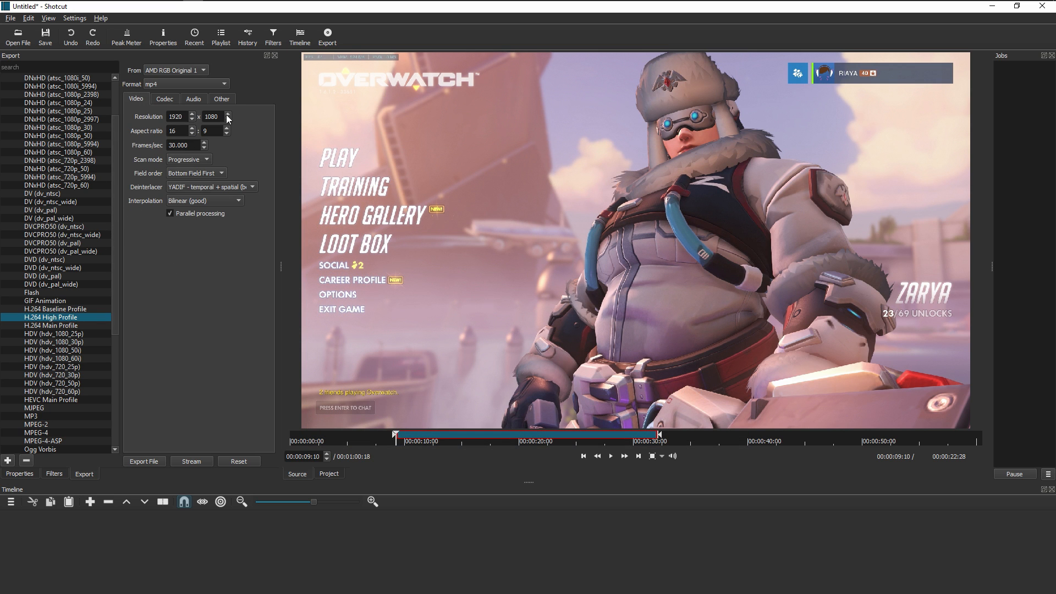
{"action": "left_click", "coordinate": [165, 101]}
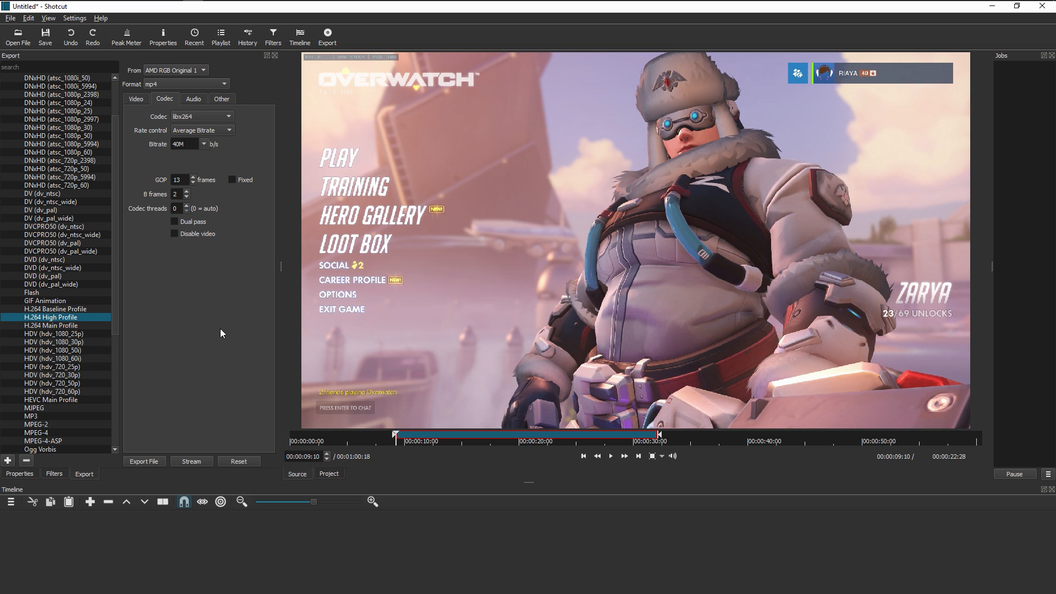
Step: Start exporting the trimmed clip as testing.mp4 in the Video folder, and stop the running export job
{"action": "left_click", "coordinate": [154, 464]}
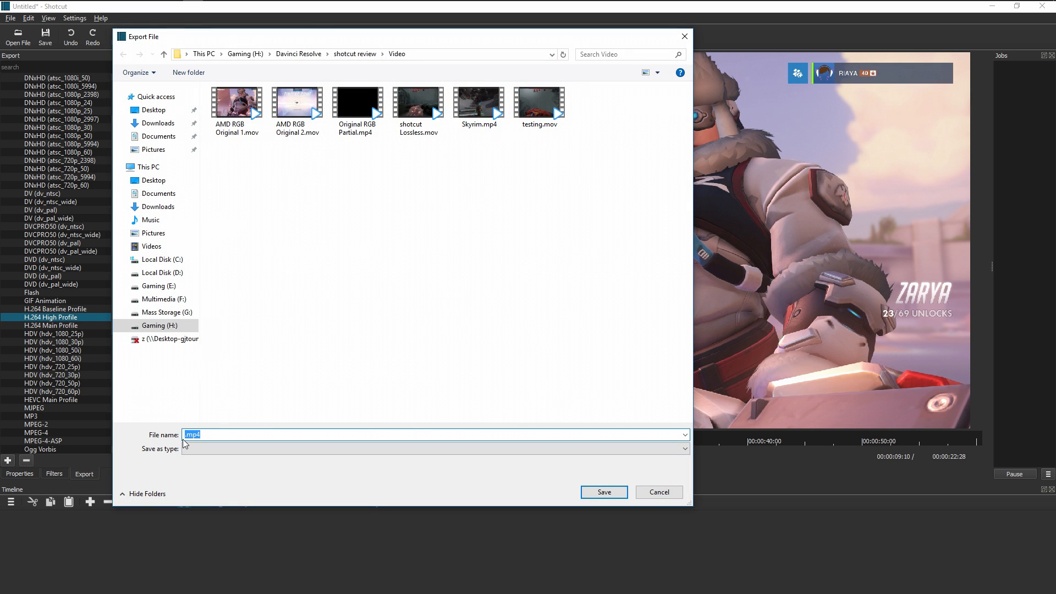
{"action": "left_click", "coordinate": [185, 435]}
{"action": "type", "text": "testing"}
{"action": "left_click", "coordinate": [611, 496]}
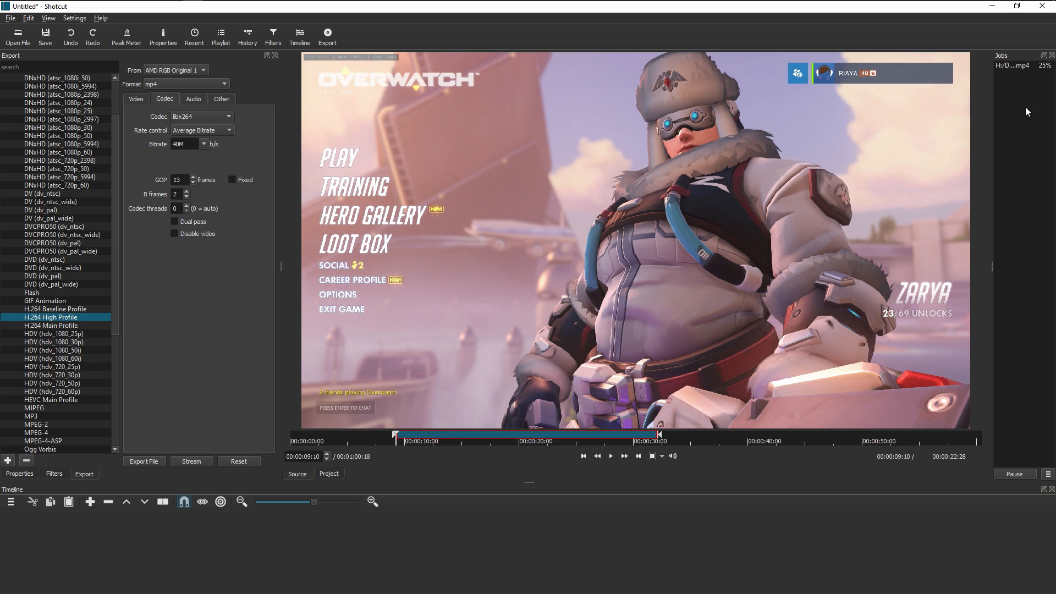
{"action": "right_click", "coordinate": [1022, 67]}
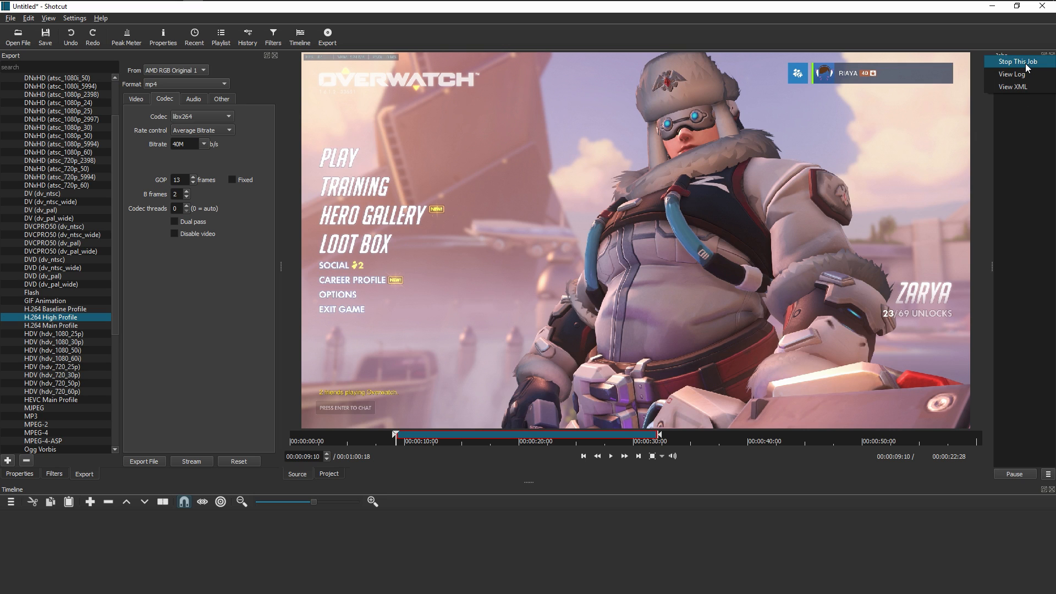
{"action": "left_click", "coordinate": [1025, 63]}
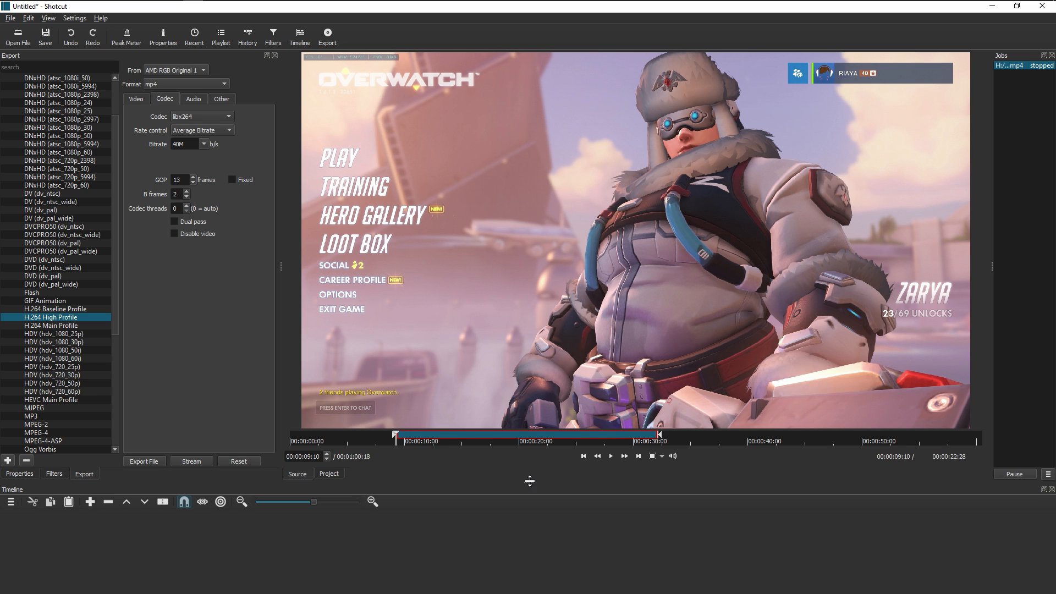
Step: Make the timeline area taller and append the trimmed AMD RGB Original 1.mov clip to it
{"action": "left_click_drag", "start_coordinate": [529, 481], "coordinate": [530, 434]}
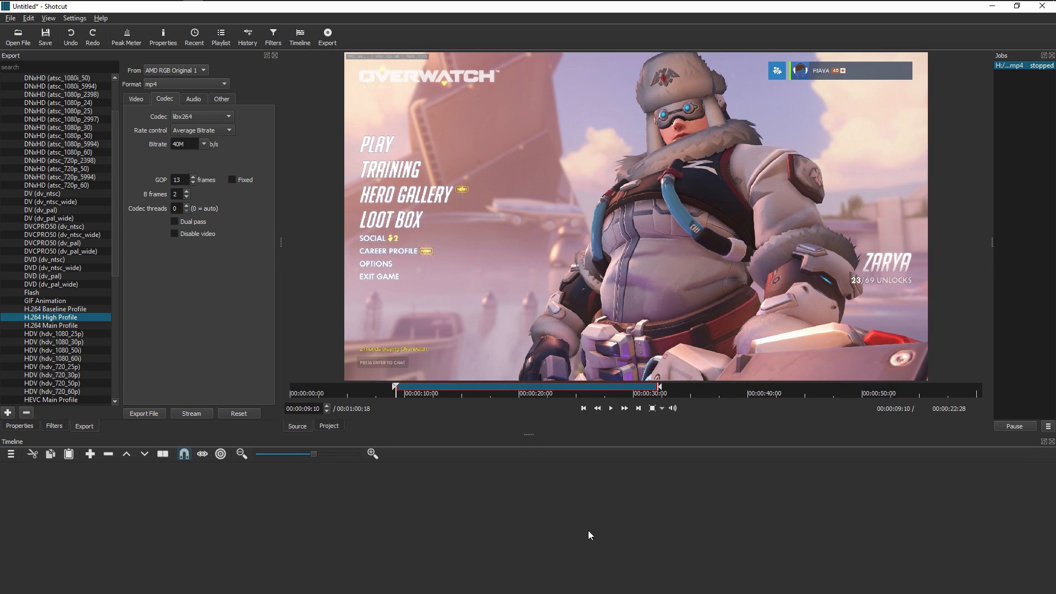
{"action": "right_click", "coordinate": [53, 465]}
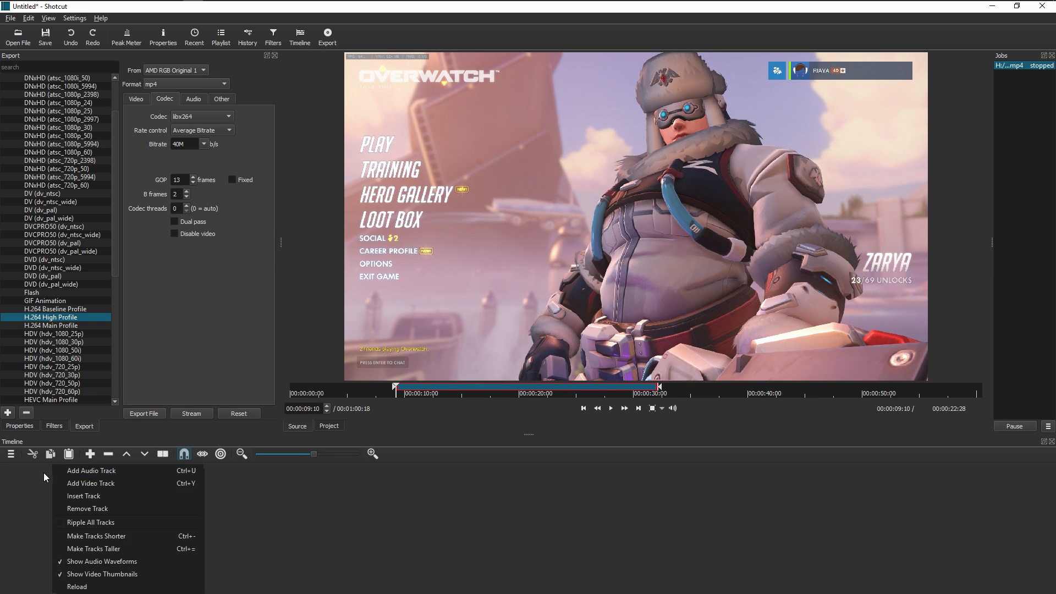
{"action": "left_click", "coordinate": [43, 511]}
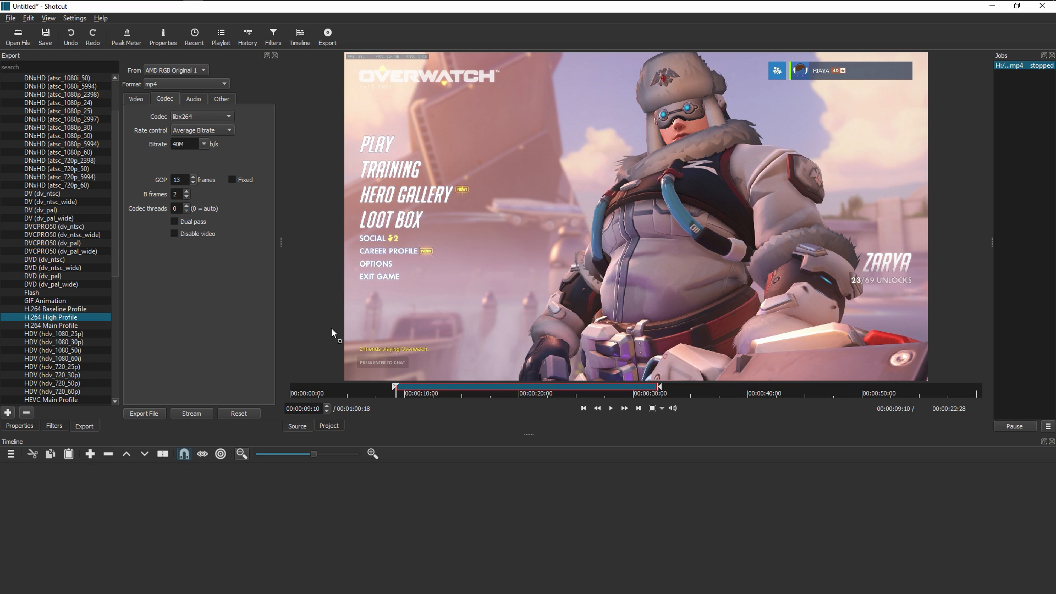
{"action": "key", "text": "a"}
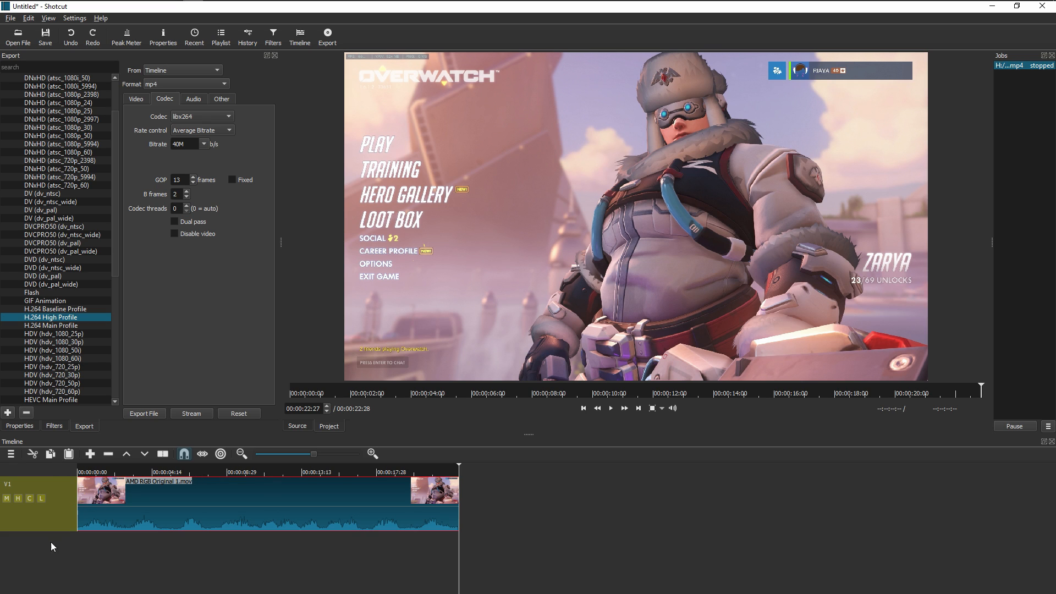
Step: Lift the AMD RGB Original 1.mov clip from track V1 and undo the lift
{"action": "right_click", "coordinate": [43, 566]}
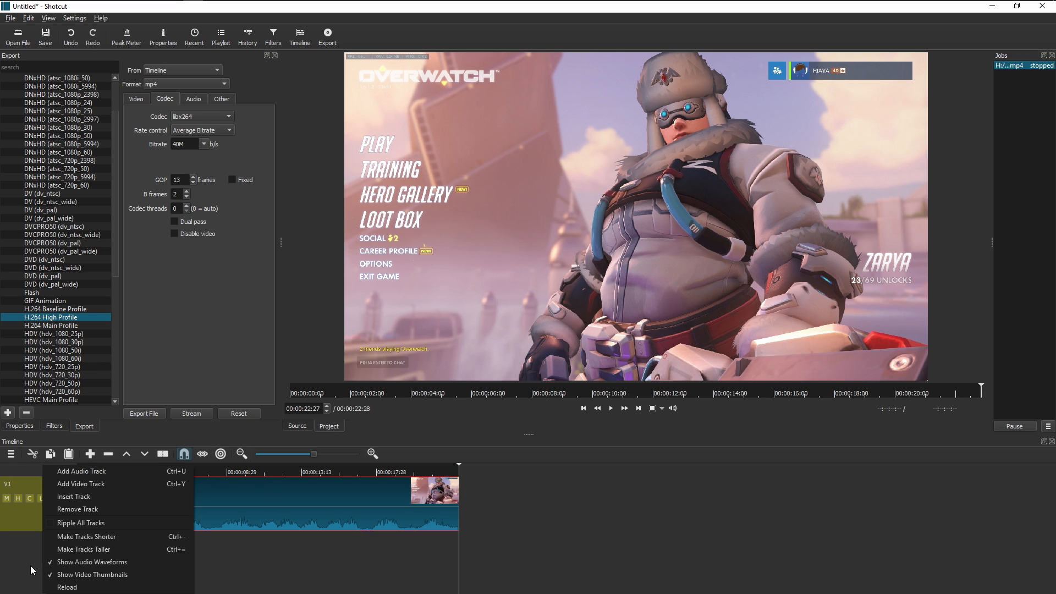
{"action": "left_click", "coordinate": [270, 486]}
{"action": "right_click", "coordinate": [269, 486]}
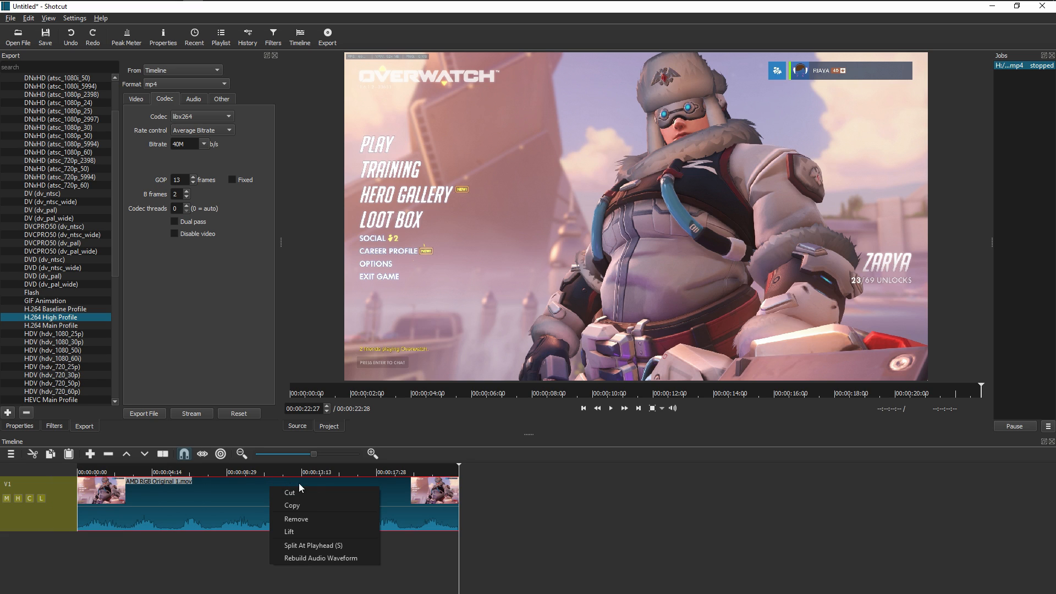
{"action": "left_click", "coordinate": [362, 530]}
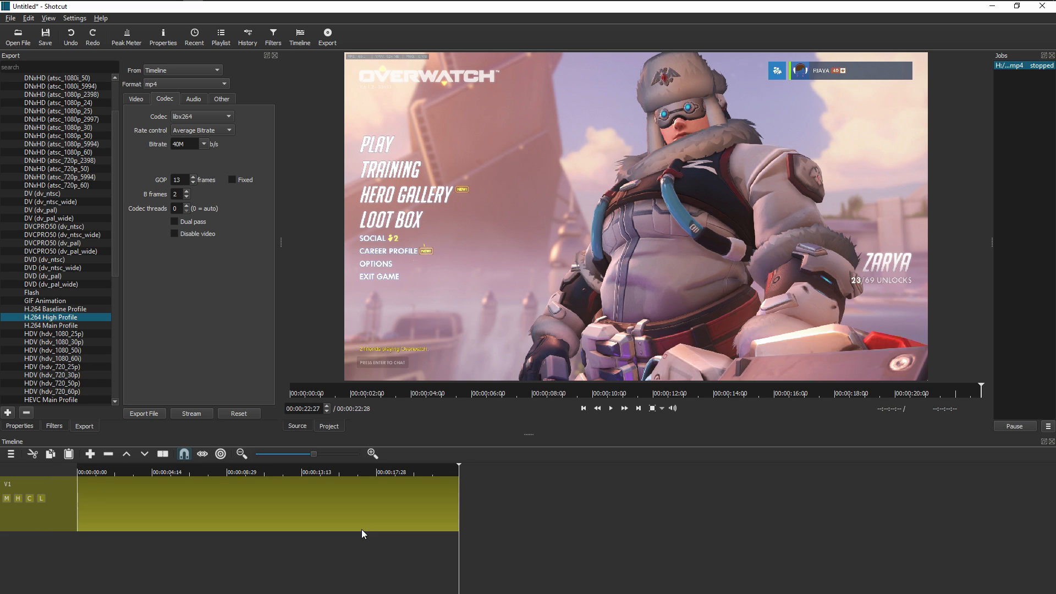
{"action": "key", "text": "ctrl+z"}
Step: Split the AMD RGB Original 1.mov clip on V1 at 00:00:10:27 and undo the split
{"action": "right_click", "coordinate": [245, 501]}
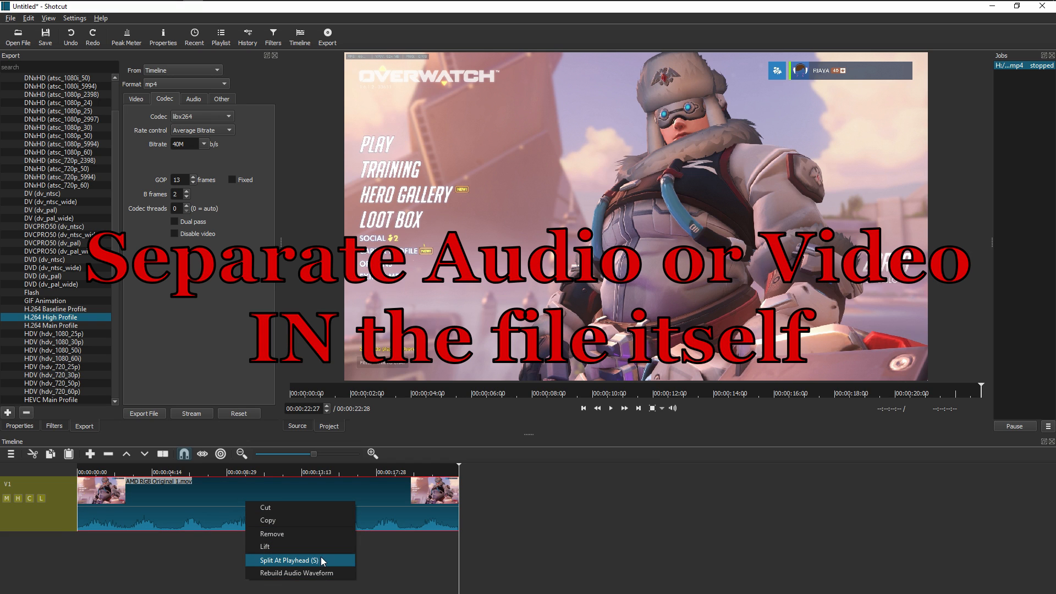
{"action": "left_click", "coordinate": [186, 569]}
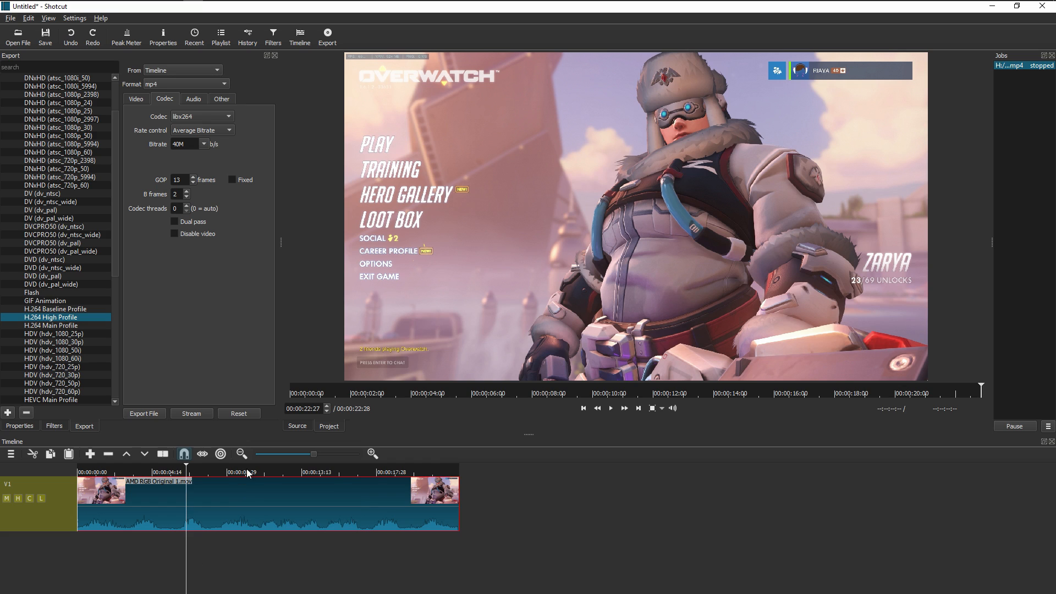
{"action": "left_click", "coordinate": [256, 471]}
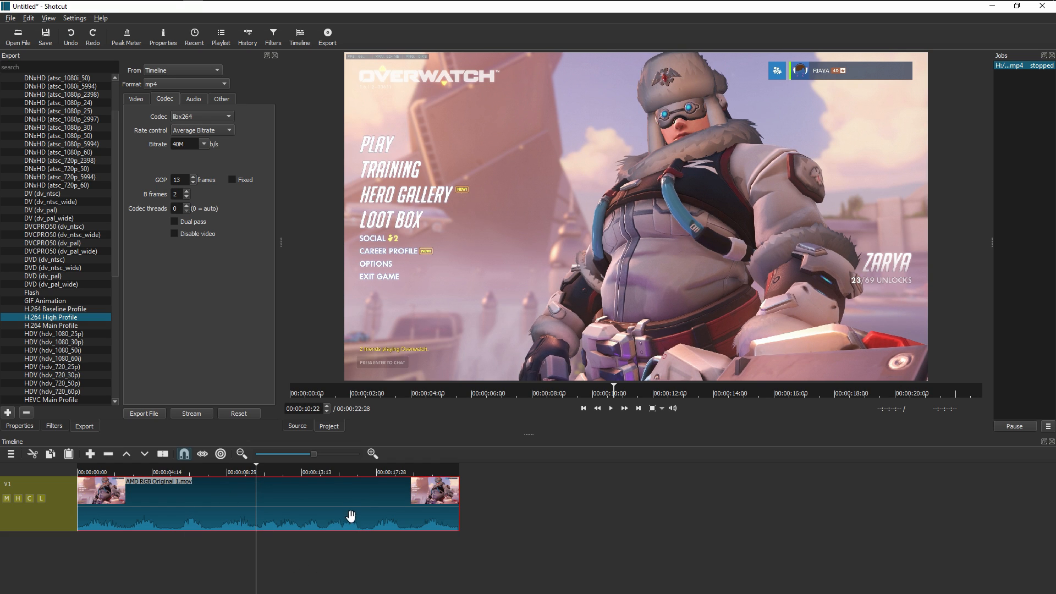
{"action": "left_click", "coordinate": [306, 473]}
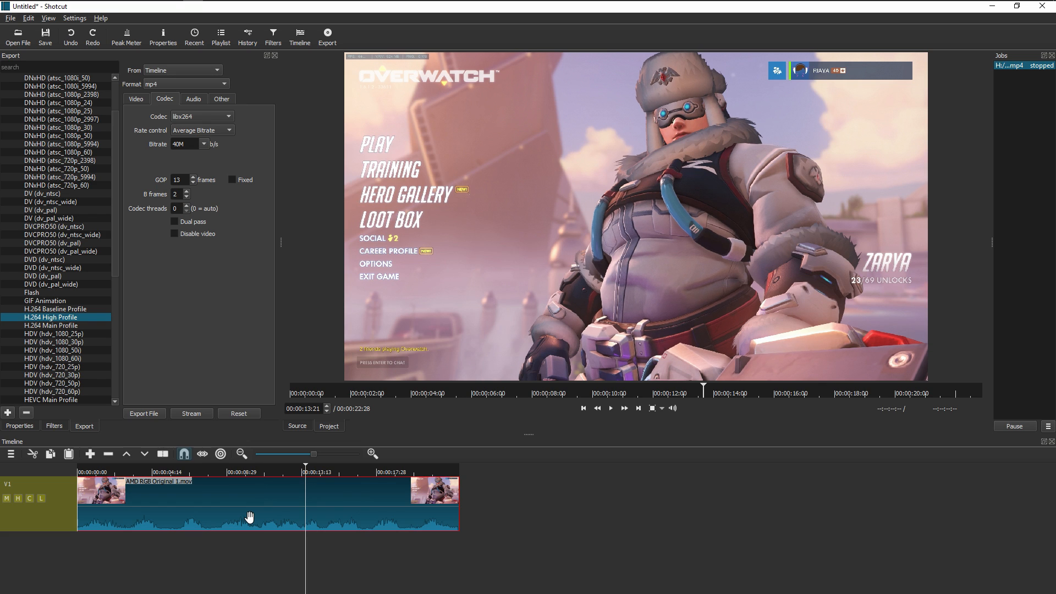
{"action": "left_click", "coordinate": [259, 472]}
{"action": "key", "text": "s"}
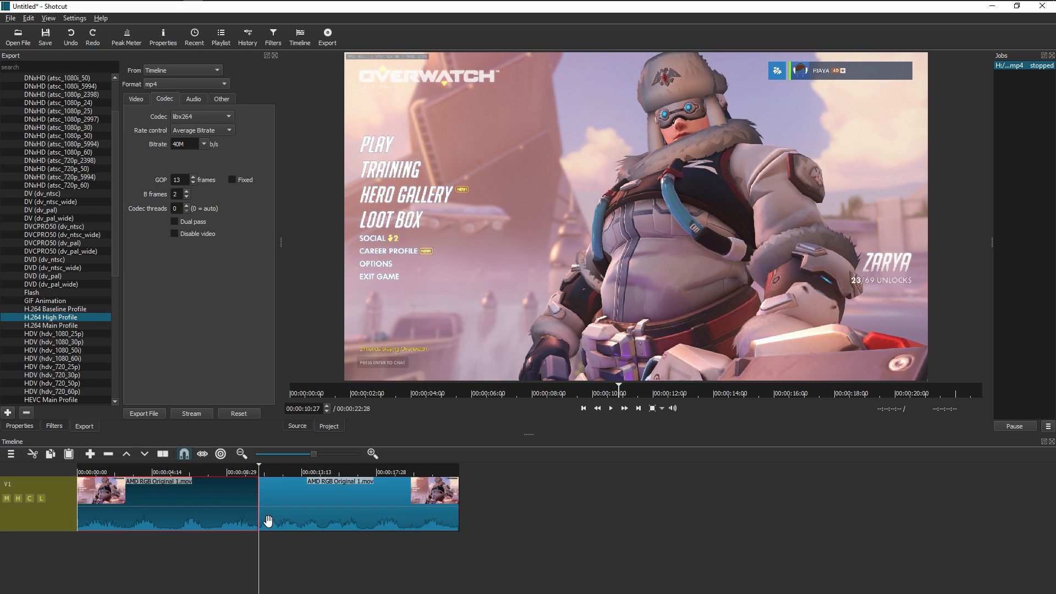
{"action": "key", "text": "ctrl+z"}
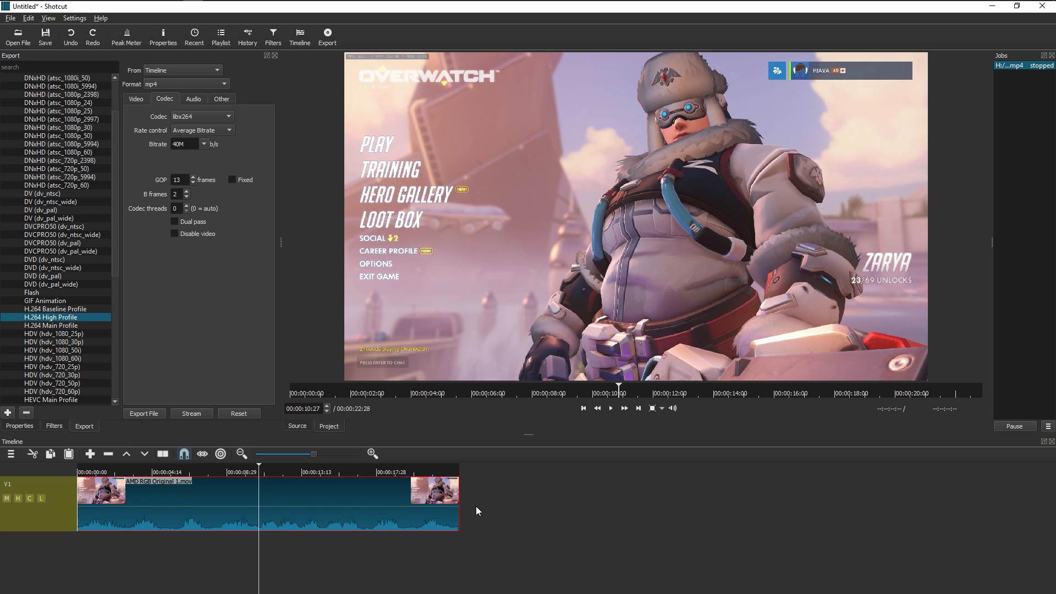
Step: Make the timeline tracks shorter
{"action": "right_click", "coordinate": [64, 509]}
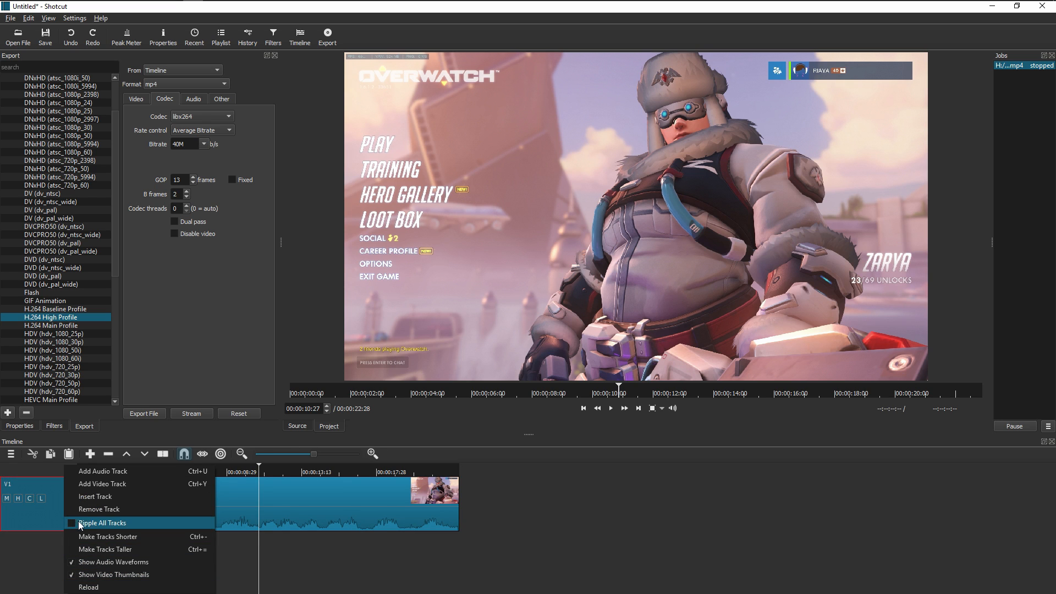
{"action": "left_click", "coordinate": [121, 540]}
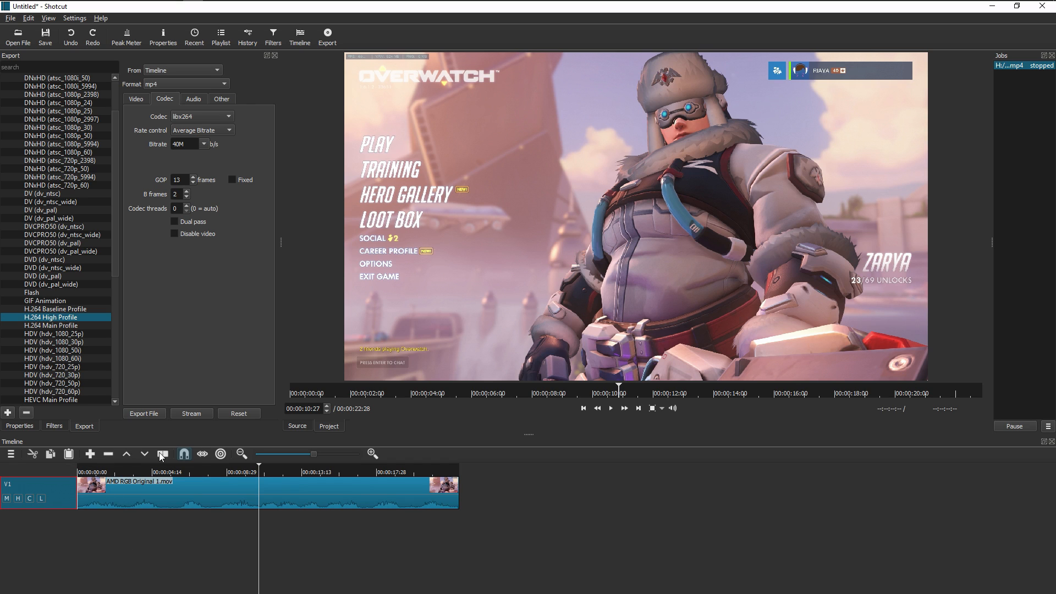
Step: Mute track V1, and hide its video and show it again
{"action": "left_click", "coordinate": [7, 498]}
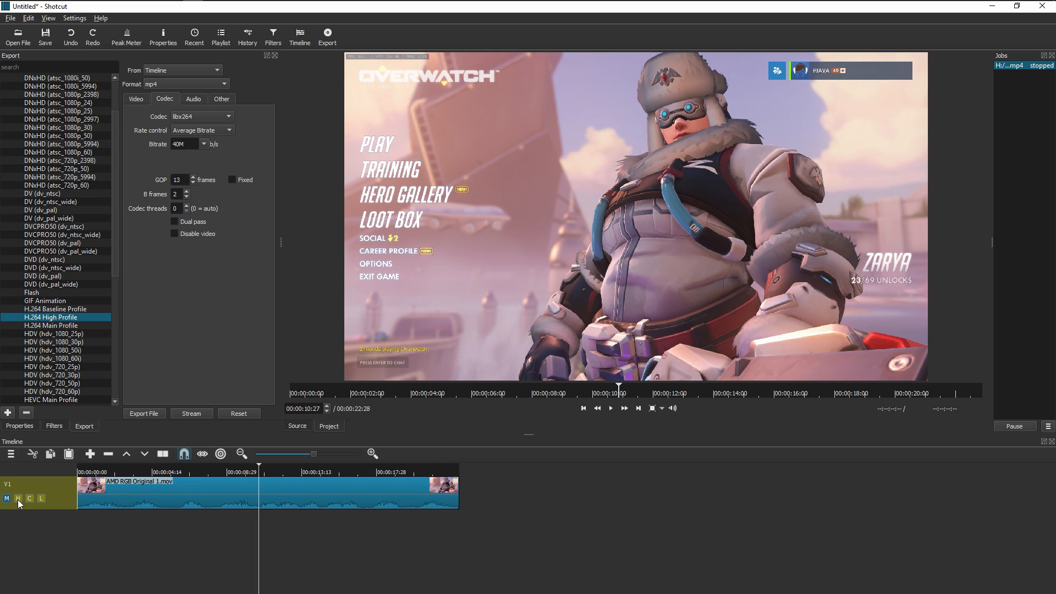
{"action": "left_click", "coordinate": [18, 498]}
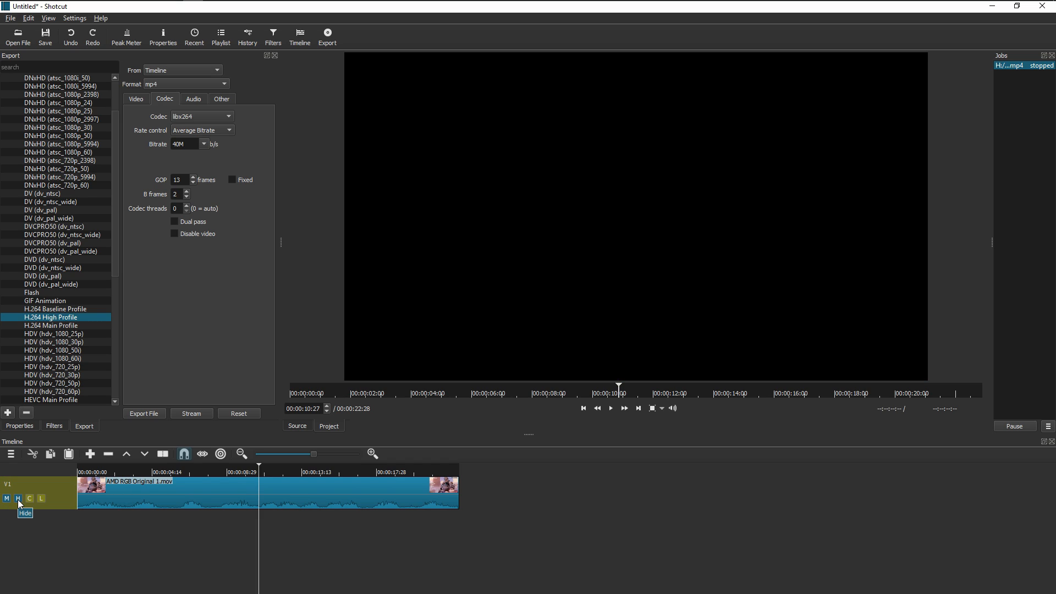
{"action": "left_click", "coordinate": [18, 498]}
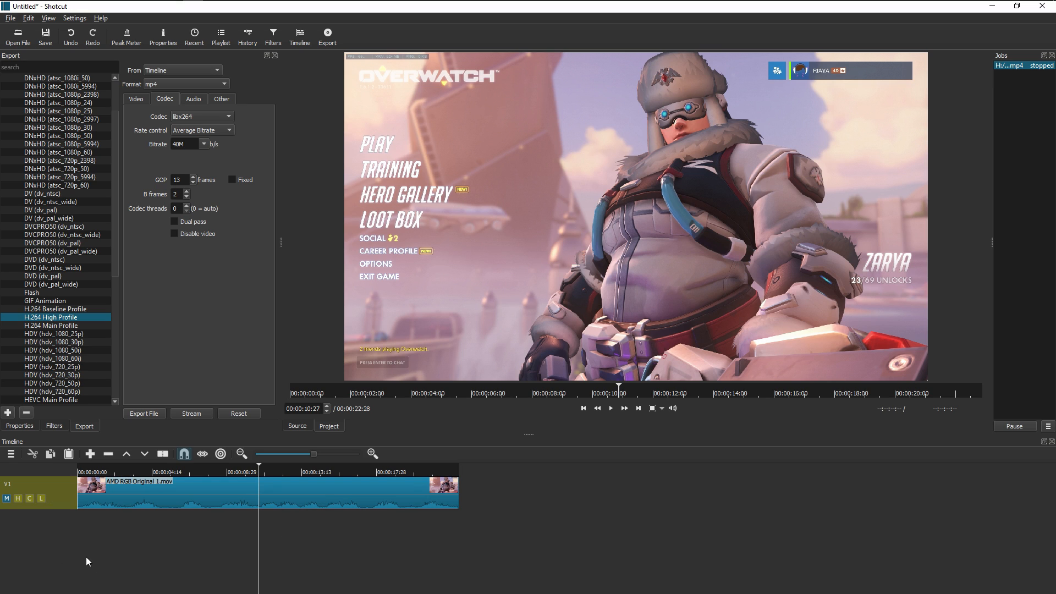
Step: Add a second video track above V1 and extend the end of the AMD RGB Original 1.mov clip to 00:00:37:11
{"action": "right_click", "coordinate": [37, 531]}
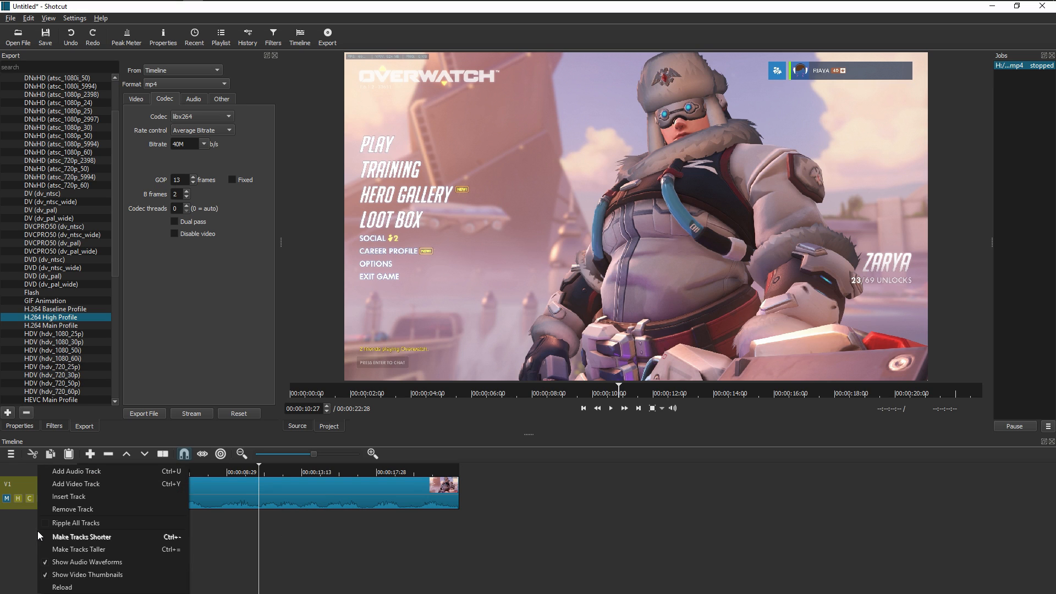
{"action": "left_click", "coordinate": [114, 487]}
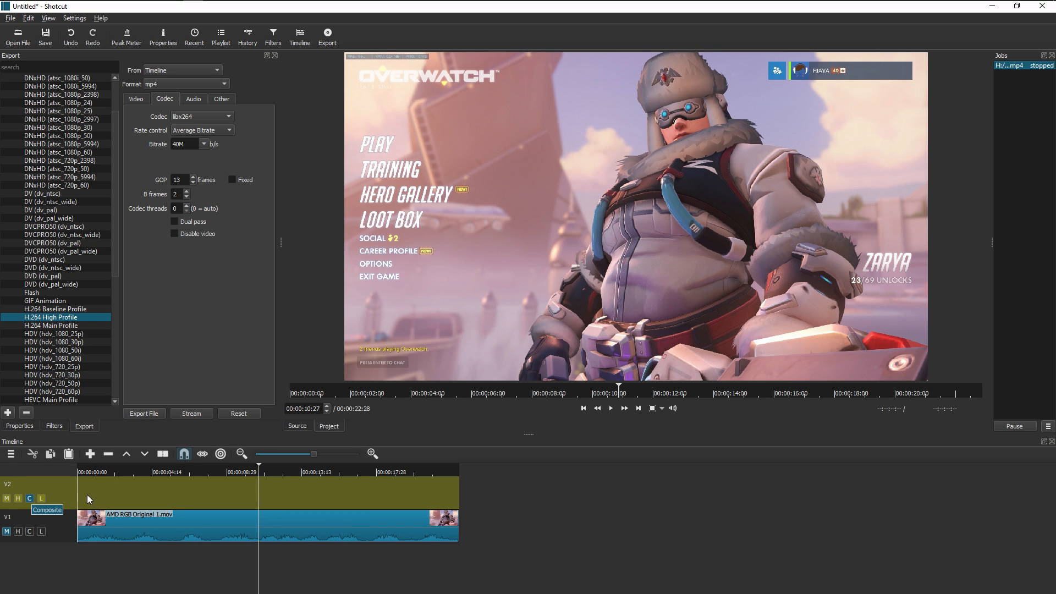
{"action": "left_click_drag", "start_coordinate": [458, 530], "coordinate": [698, 530]}
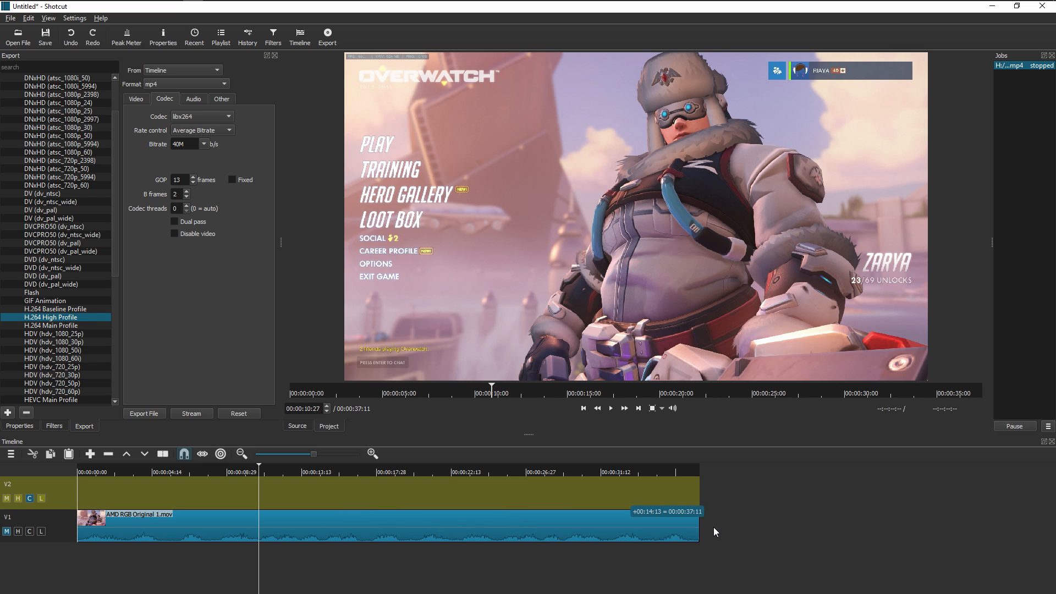
{"action": "left_click", "coordinate": [319, 471]}
{"action": "left_click", "coordinate": [278, 471]}
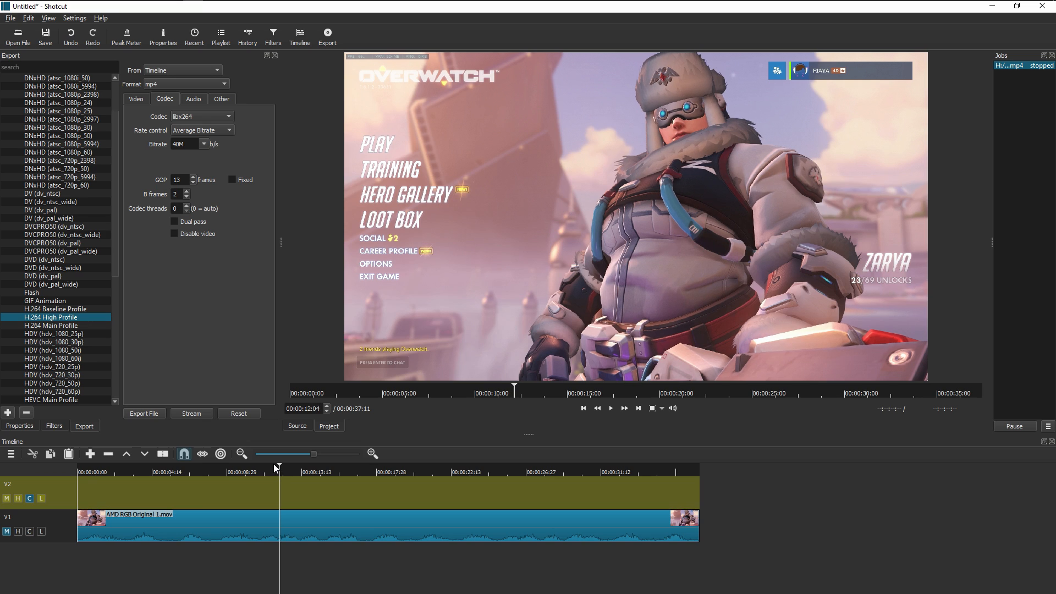
{"action": "left_click", "coordinate": [353, 473]}
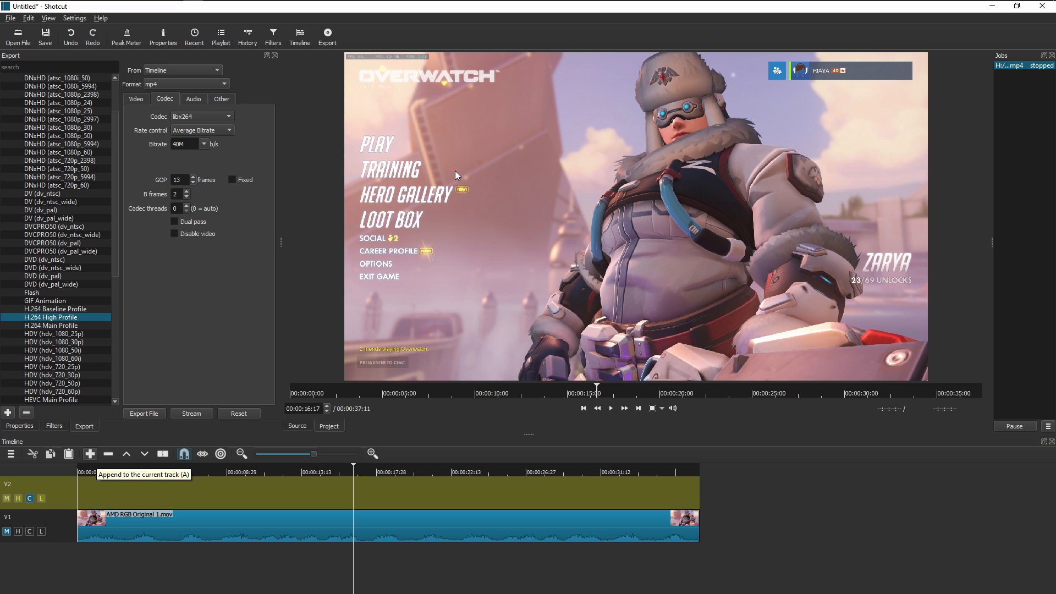
Step: Open AMD RGB Original 2.mov and trim it to start at 00:00:22:26 with a duration of 00:02:07:12
{"action": "left_click", "coordinate": [17, 40]}
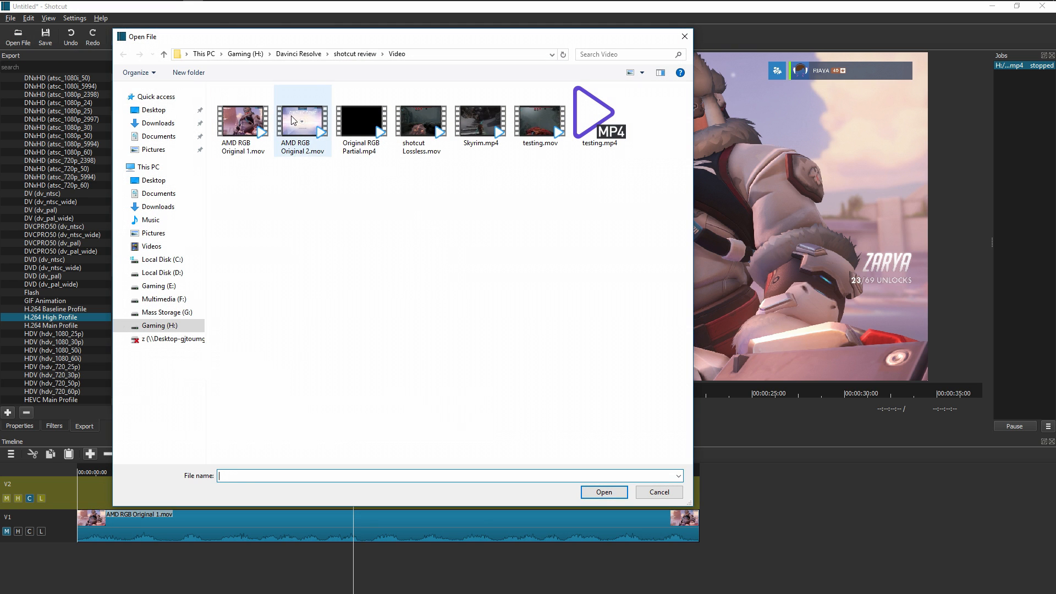
{"action": "double_click", "coordinate": [294, 121]}
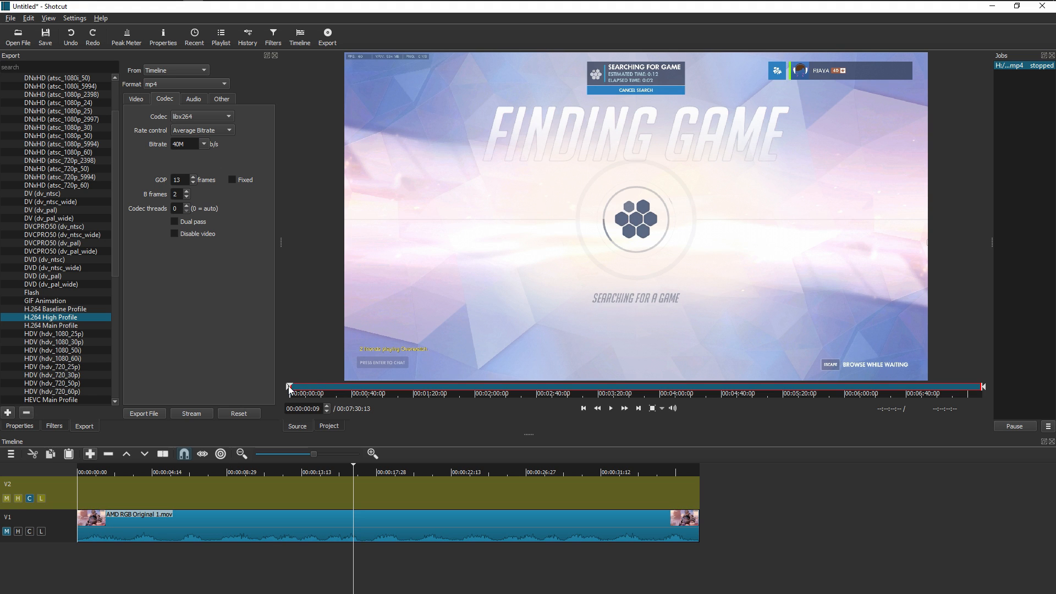
{"action": "left_click_drag", "start_coordinate": [289, 389], "coordinate": [320, 387]}
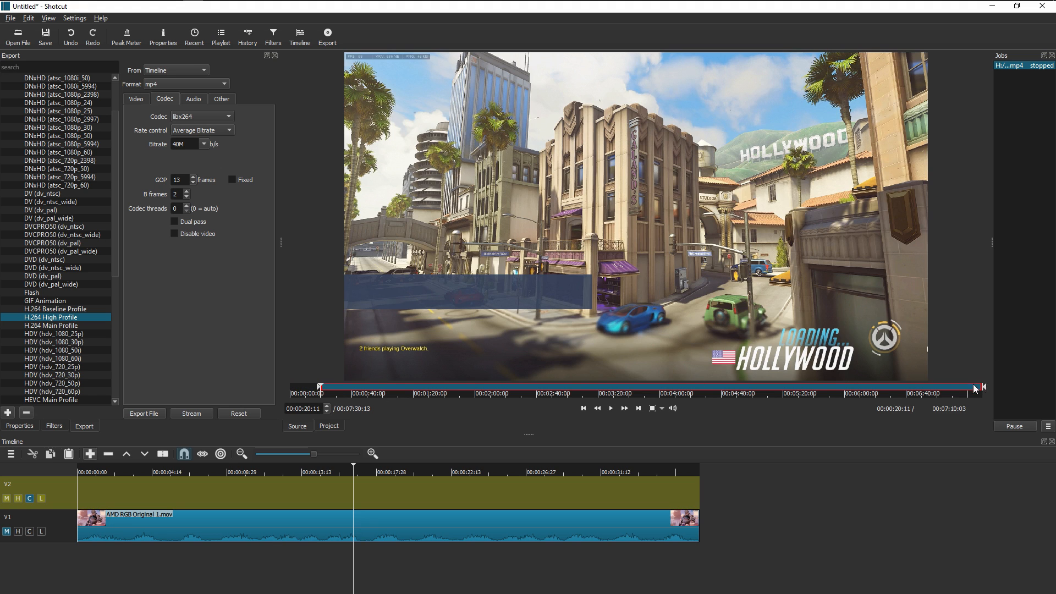
{"action": "left_click_drag", "start_coordinate": [974, 388], "coordinate": [537, 388]}
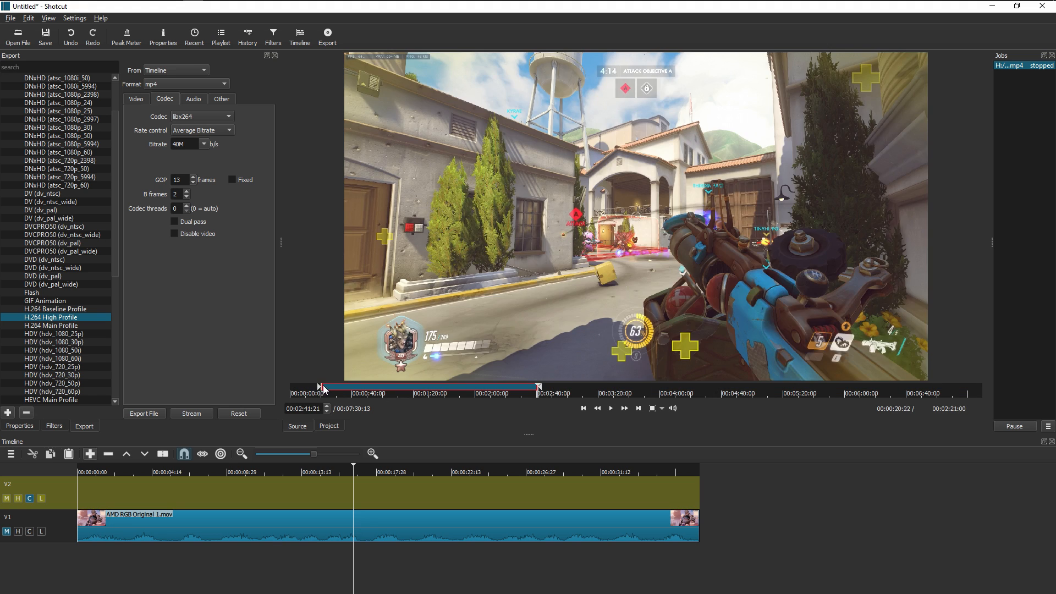
{"action": "left_click_drag", "start_coordinate": [323, 389], "coordinate": [325, 389]}
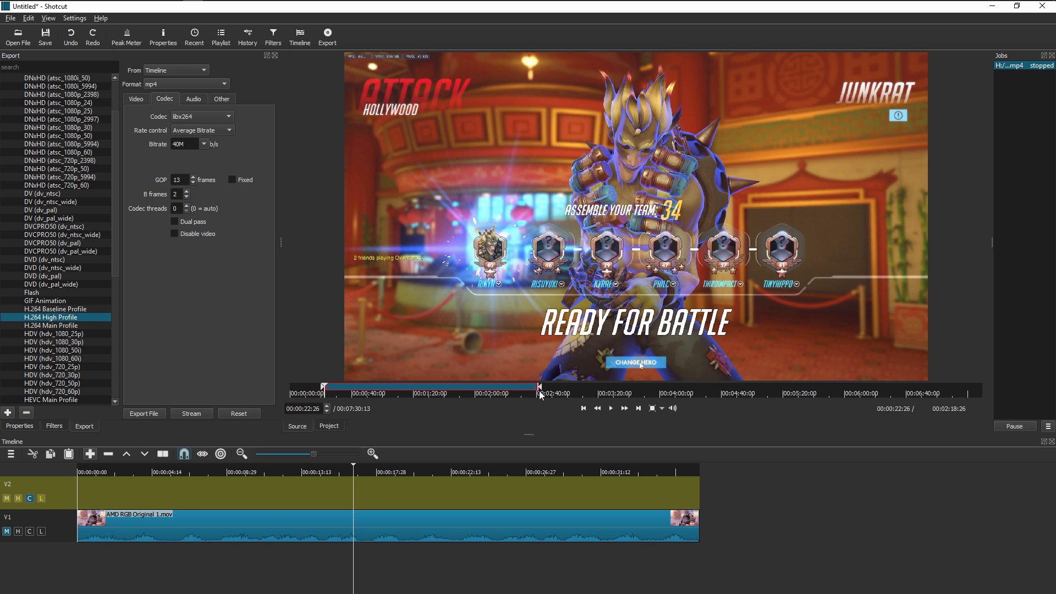
{"action": "left_click_drag", "start_coordinate": [540, 390], "coordinate": [433, 389]}
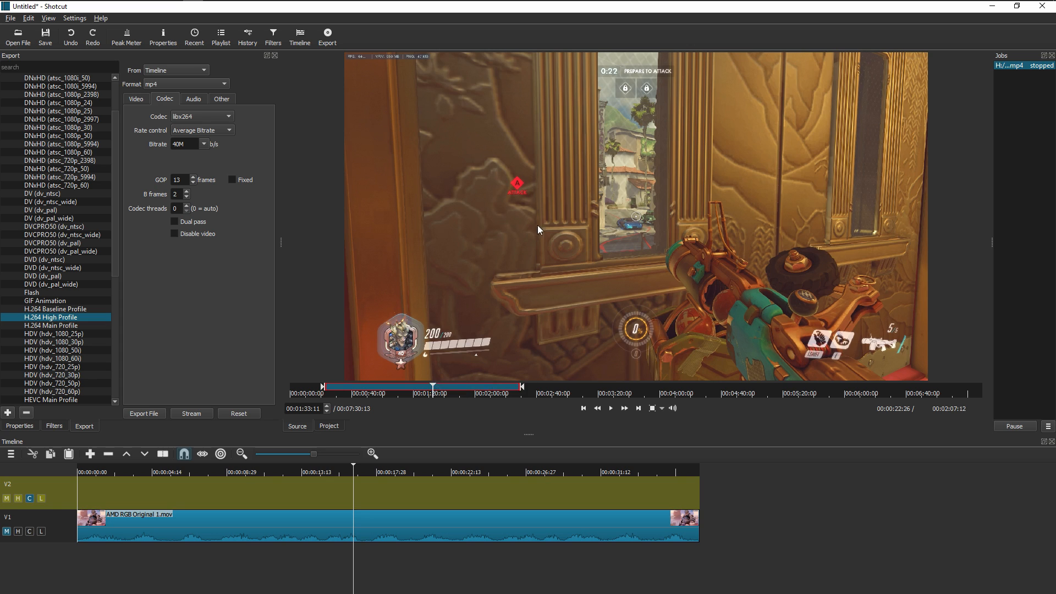
Step: Place the trimmed AMD RGB Original 2.mov clip on track V2, starting at about 00:00:08:23
{"action": "left_click_drag", "start_coordinate": [537, 226], "coordinate": [226, 497]}
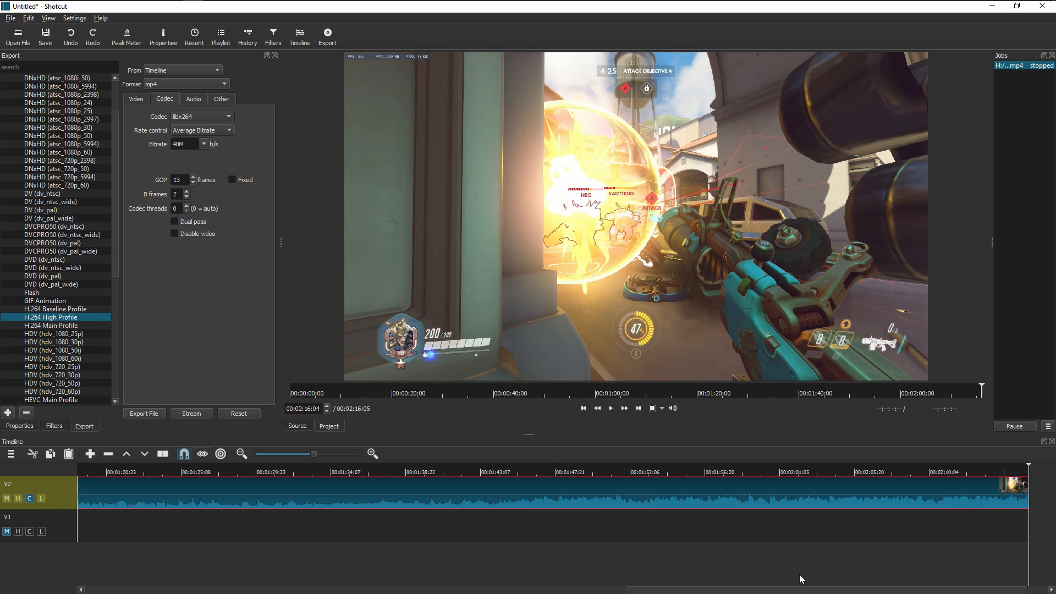
{"action": "left_click_drag", "start_coordinate": [801, 590], "coordinate": [218, 591]}
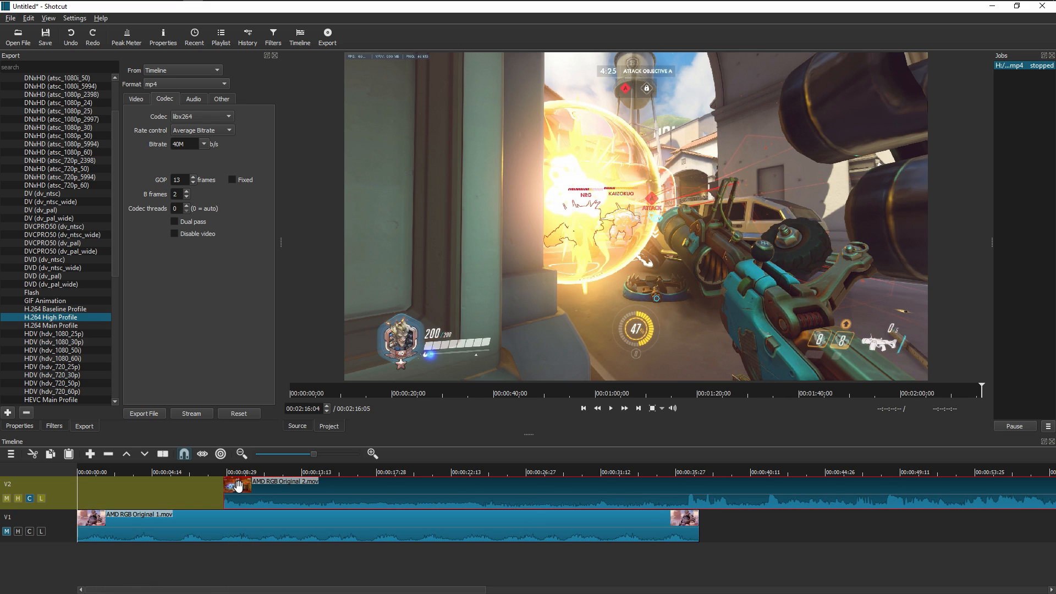
Step: Add 2-second fades at the start and end of the AMD RGB Original 2.mov clip and shorten it to end at 00:00:56:02
{"action": "mouse_move", "coordinate": [230, 487]}
{"action": "left_click_drag", "start_coordinate": [229, 483], "coordinate": [267, 484]}
{"action": "left_click_drag", "start_coordinate": [796, 591], "coordinate": [1029, 590]}
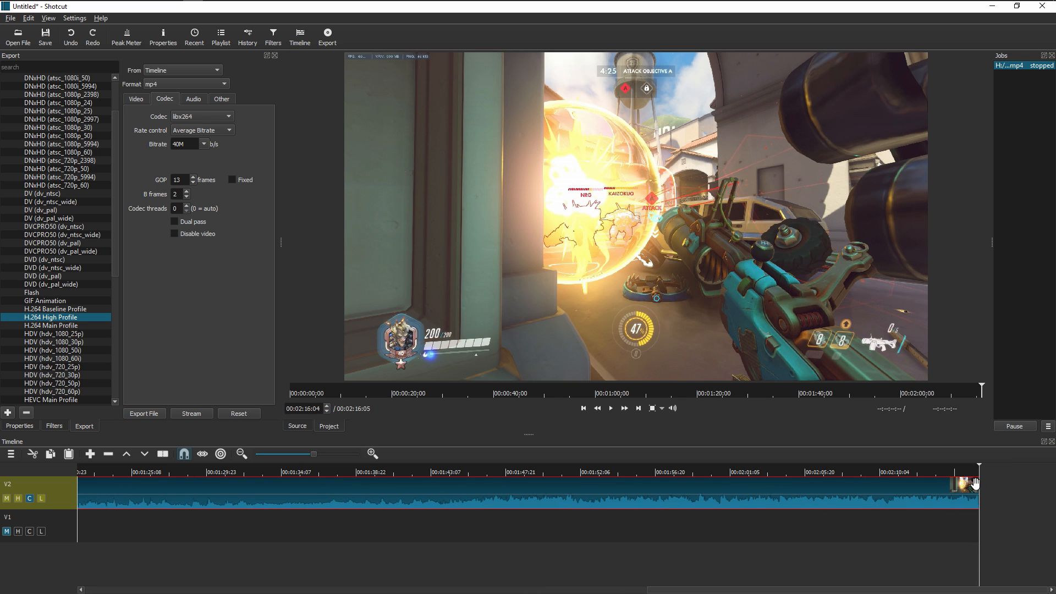
{"action": "left_click_drag", "start_coordinate": [975, 483], "coordinate": [949, 496]}
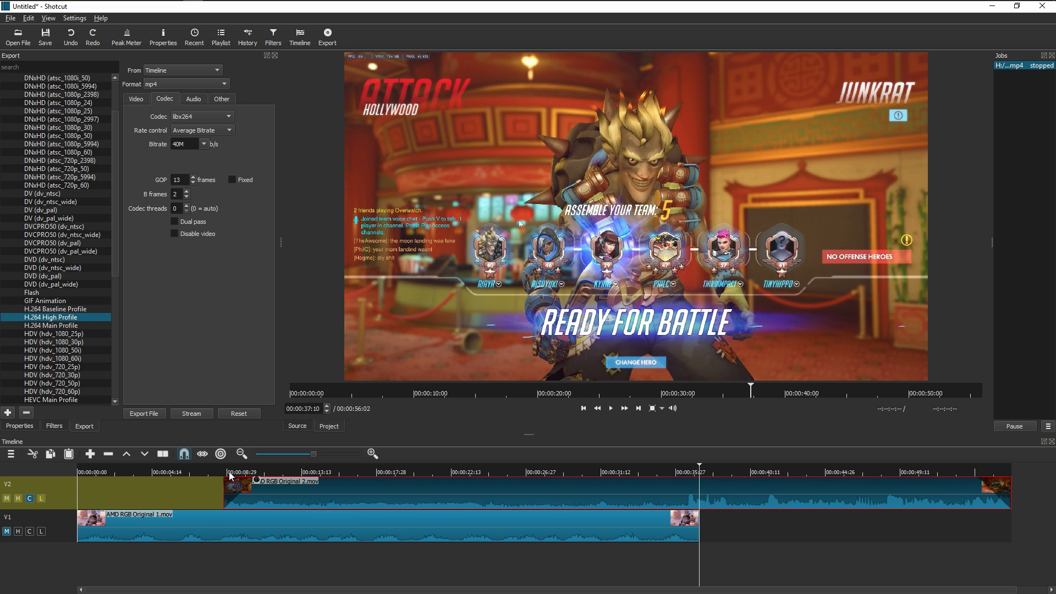
Step: Play the timeline from just before the AMD RGB Original 2.mov clip to preview its fade-in
{"action": "left_click", "coordinate": [214, 472]}
{"action": "key", "text": "space"}
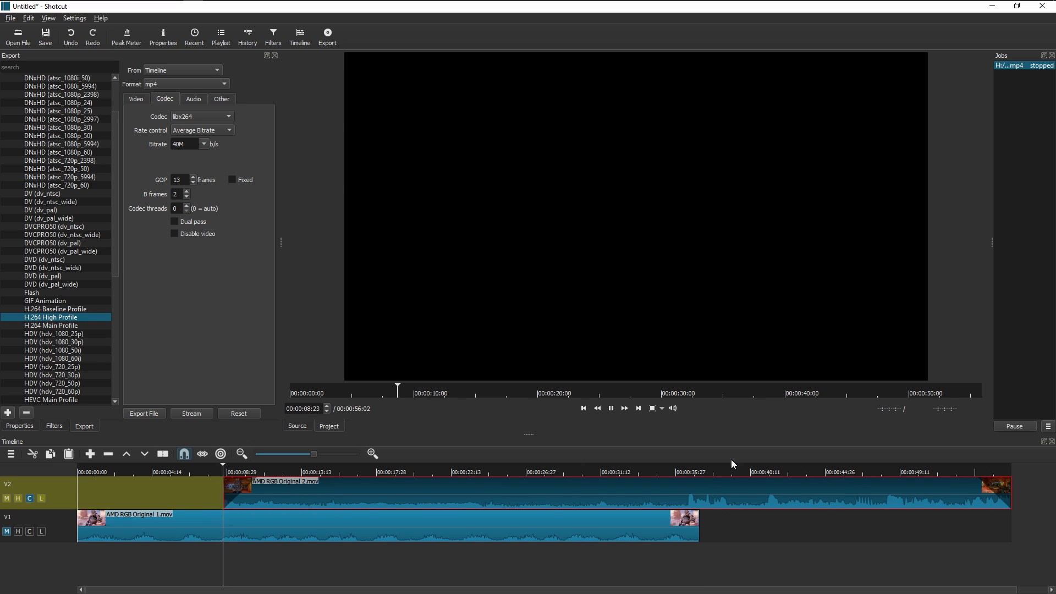
{"action": "key", "text": "space"}
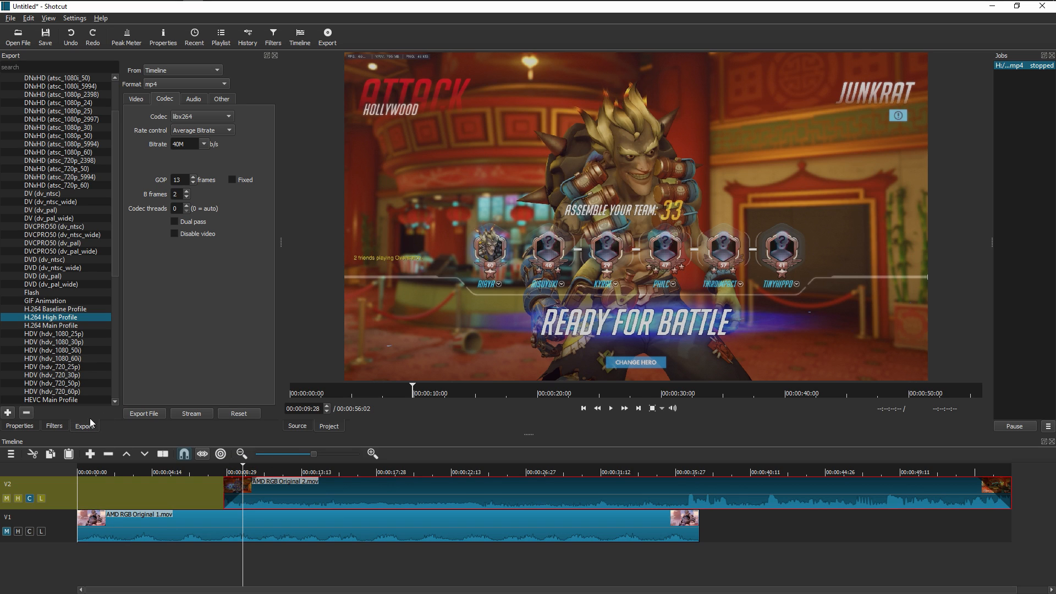
Step: Set the V2 clip's Fade In Video filter to adjust opacity instead of fading with black, and play the transition
{"action": "left_click", "coordinate": [235, 472]}
{"action": "left_click", "coordinate": [54, 425]}
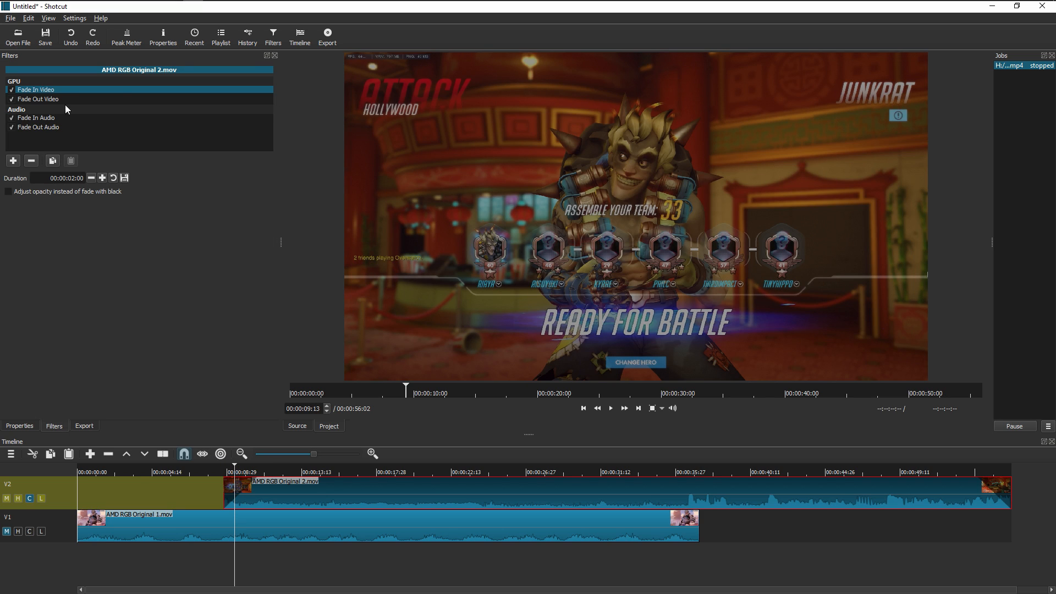
{"action": "left_click", "coordinate": [9, 191]}
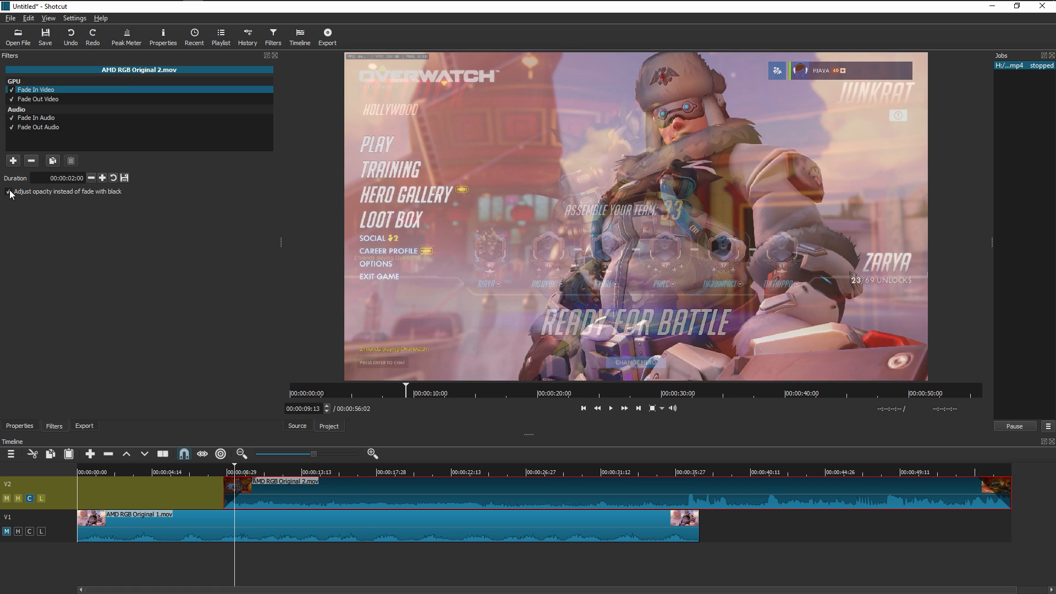
{"action": "left_click", "coordinate": [202, 472]}
{"action": "key", "text": "space"}
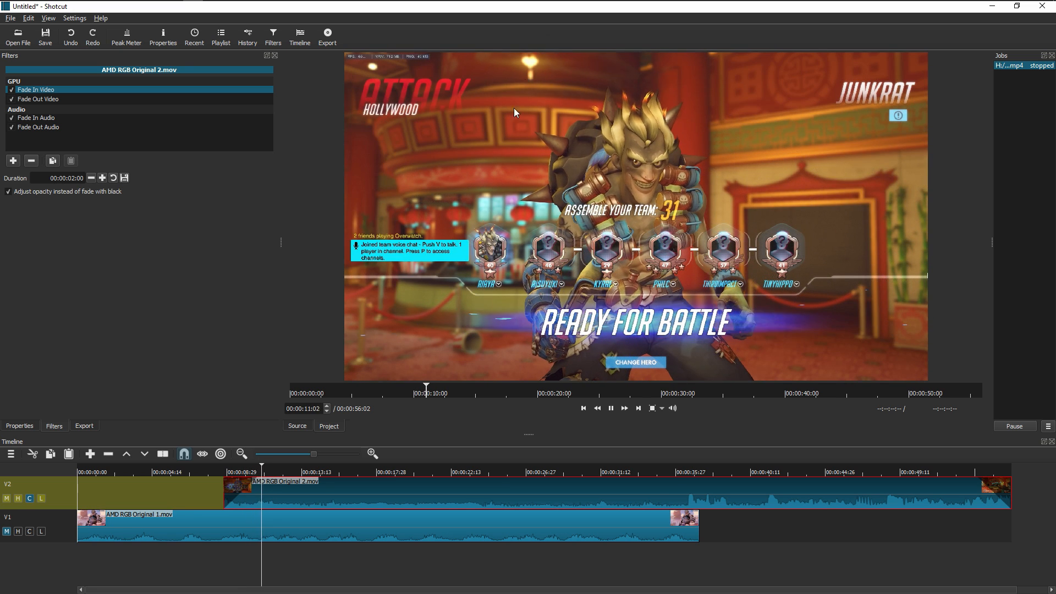
{"action": "key", "text": "space"}
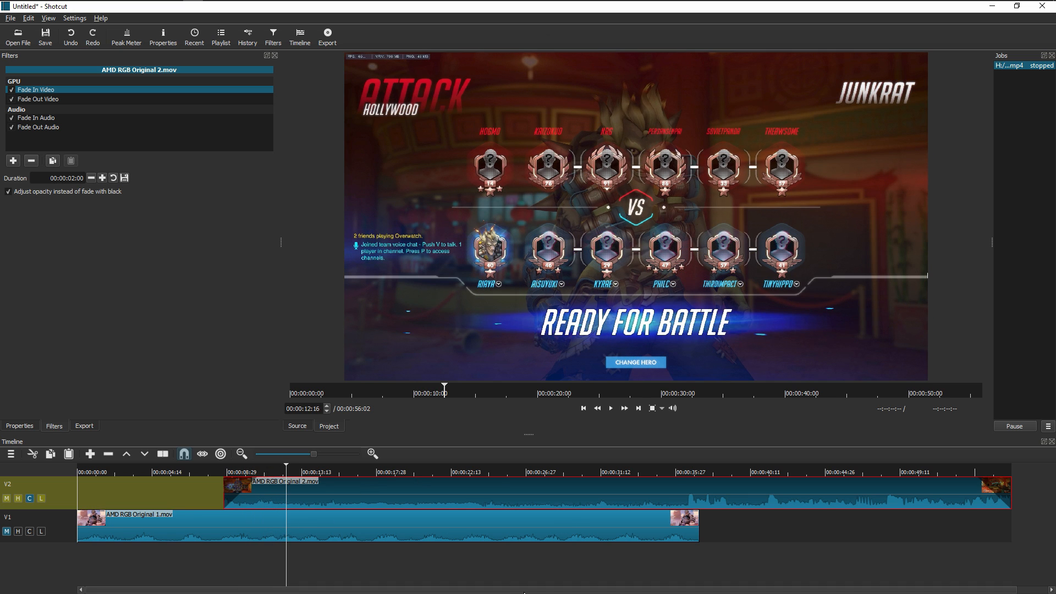
Step: Set the V2 clip's Fade Out Video filter to adjust opacity instead of fading with black, and play the clip's ending
{"action": "scroll", "coordinate": [550, 588], "scroll_direction": "right", "scroll_amount": 2}
{"action": "left_click", "coordinate": [955, 470]}
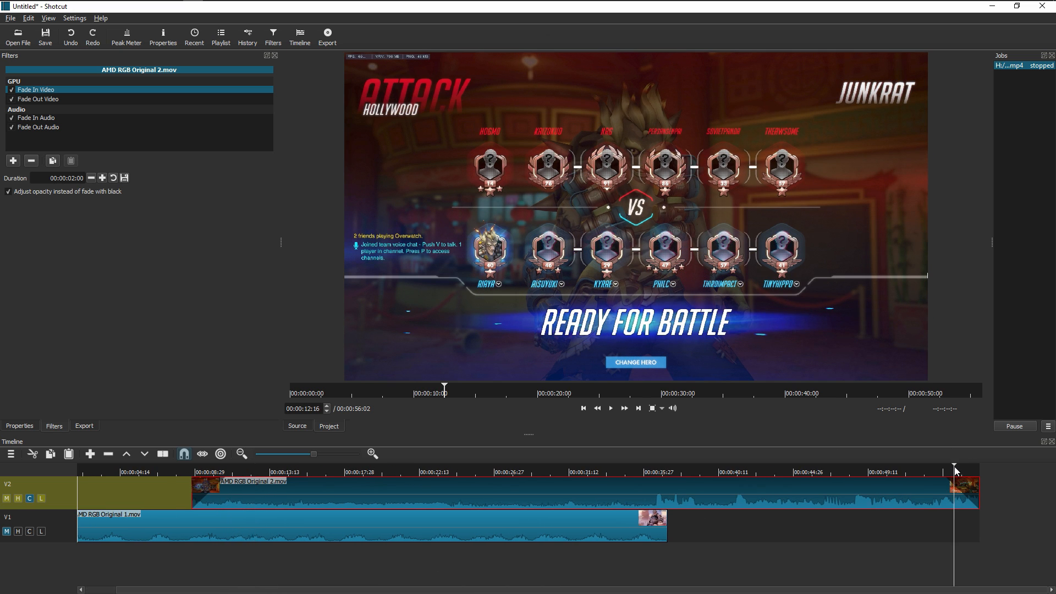
{"action": "left_click", "coordinate": [51, 99]}
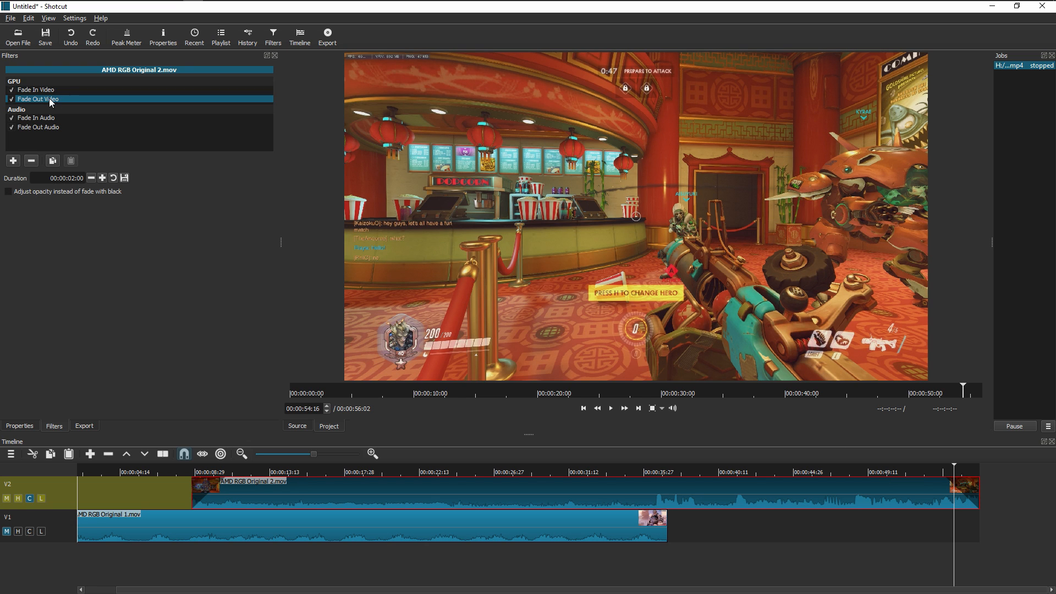
{"action": "left_click", "coordinate": [11, 190]}
{"action": "key", "text": "space"}
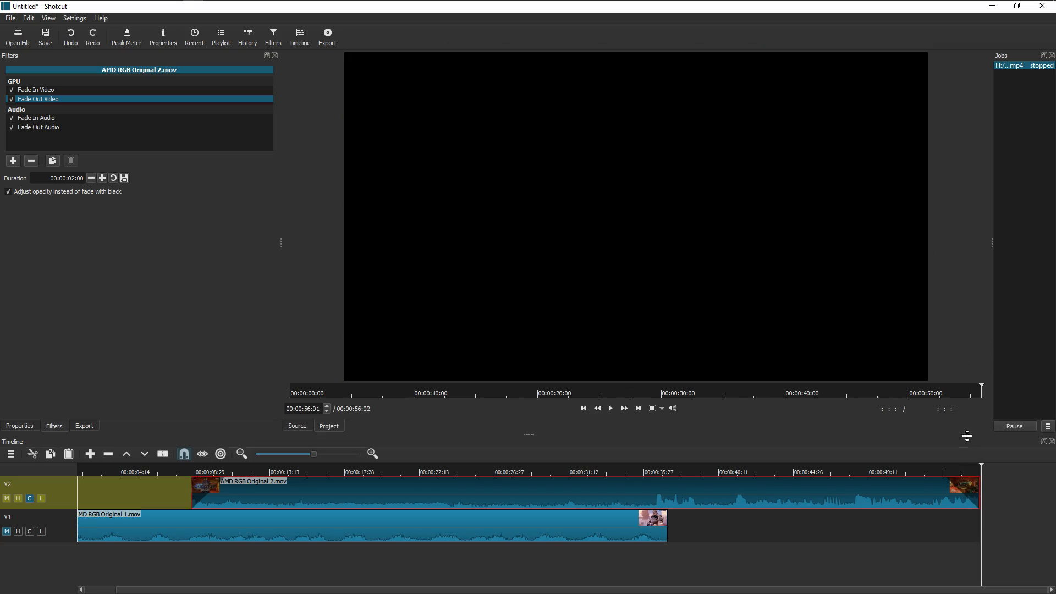
Step: Replay the last seconds of the V2 clip to preview its opacity fade-out
{"action": "left_click", "coordinate": [934, 466]}
{"action": "key", "text": "space"}
Step: Try to add Original RGB Partial.mp4, trimmed from 00:00:11:07 to 00:01:42:19, to the V1 track
{"action": "left_click", "coordinate": [18, 35]}
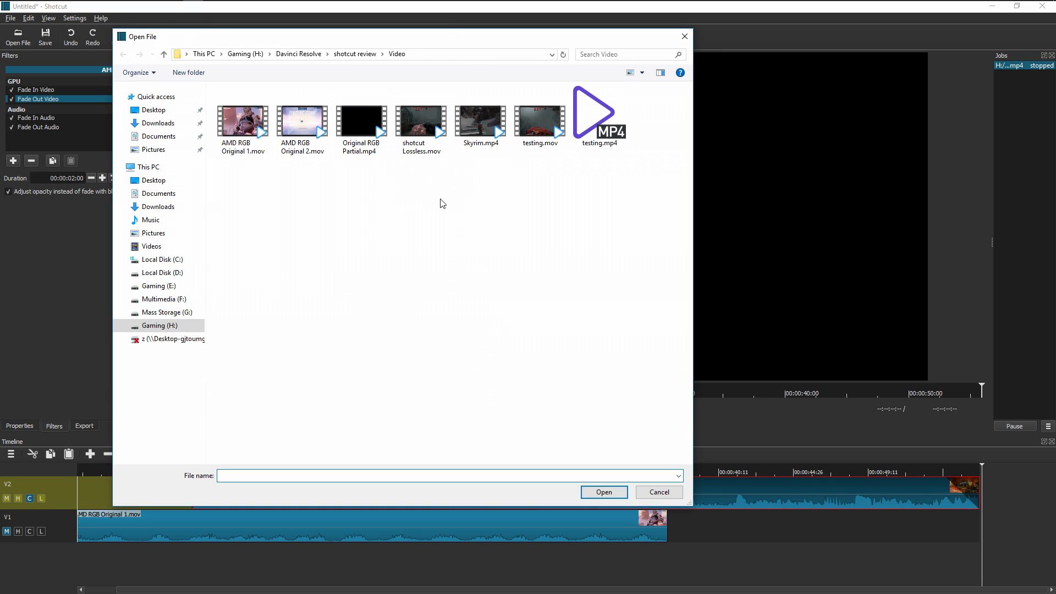
{"action": "left_click", "coordinate": [366, 115]}
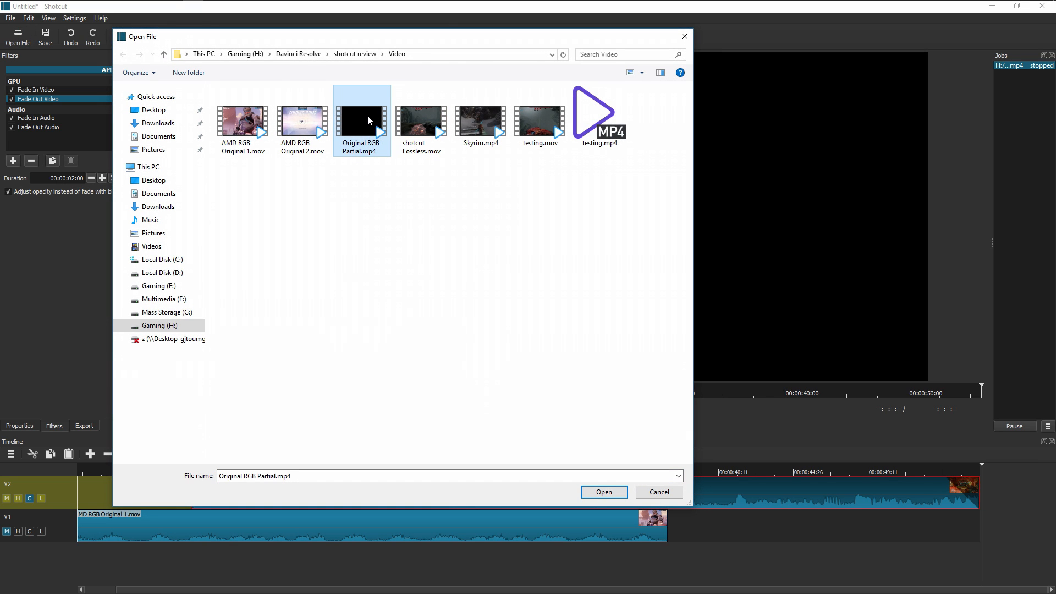
{"action": "double_click", "coordinate": [362, 120]}
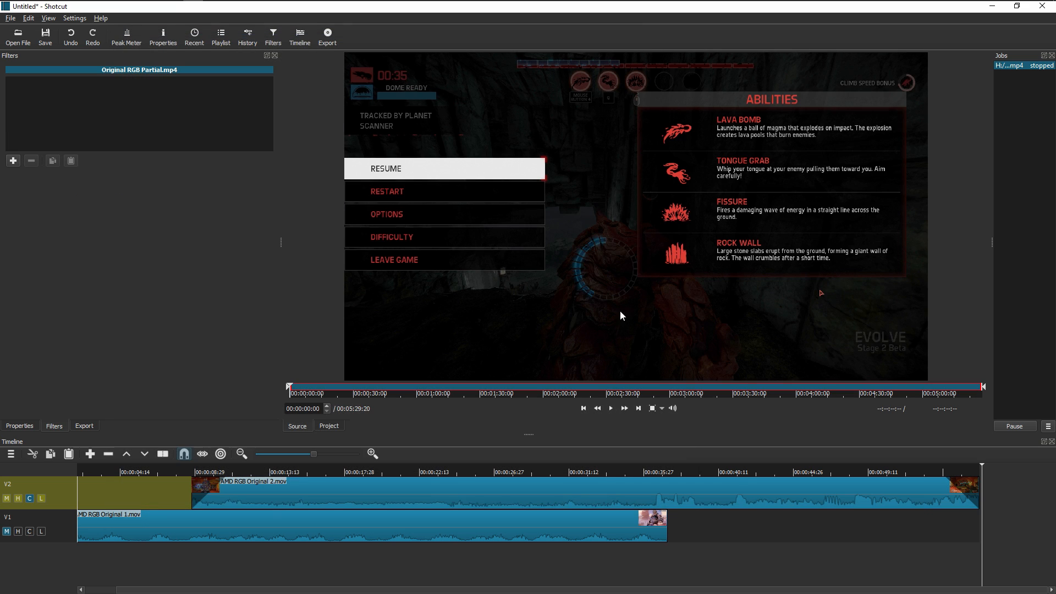
{"action": "left_click_drag", "start_coordinate": [290, 388], "coordinate": [312, 388]}
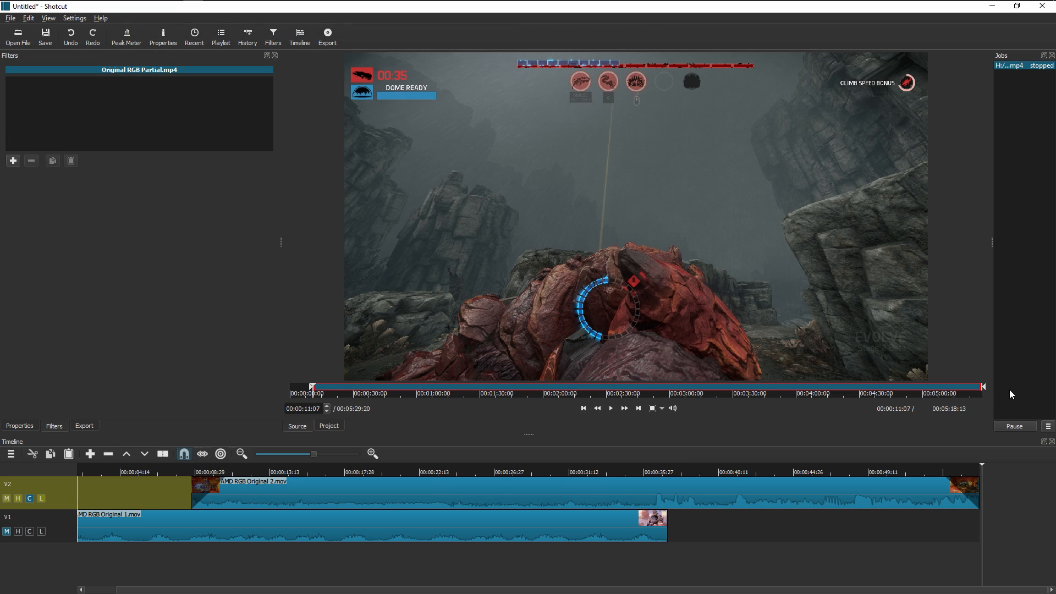
{"action": "left_click_drag", "start_coordinate": [984, 390], "coordinate": [505, 389]}
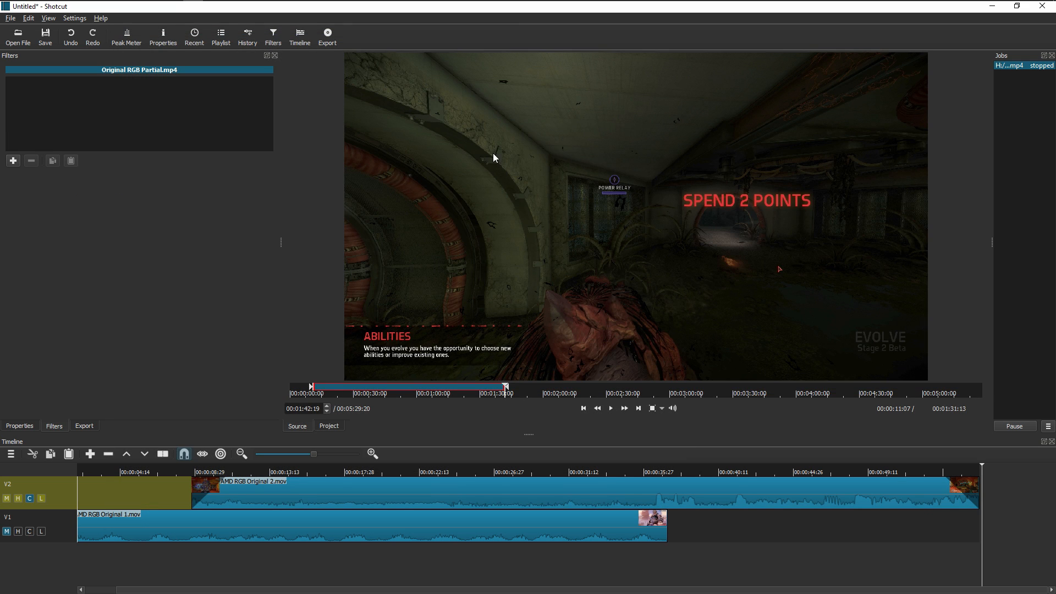
{"action": "left_click_drag", "start_coordinate": [495, 158], "coordinate": [829, 512]}
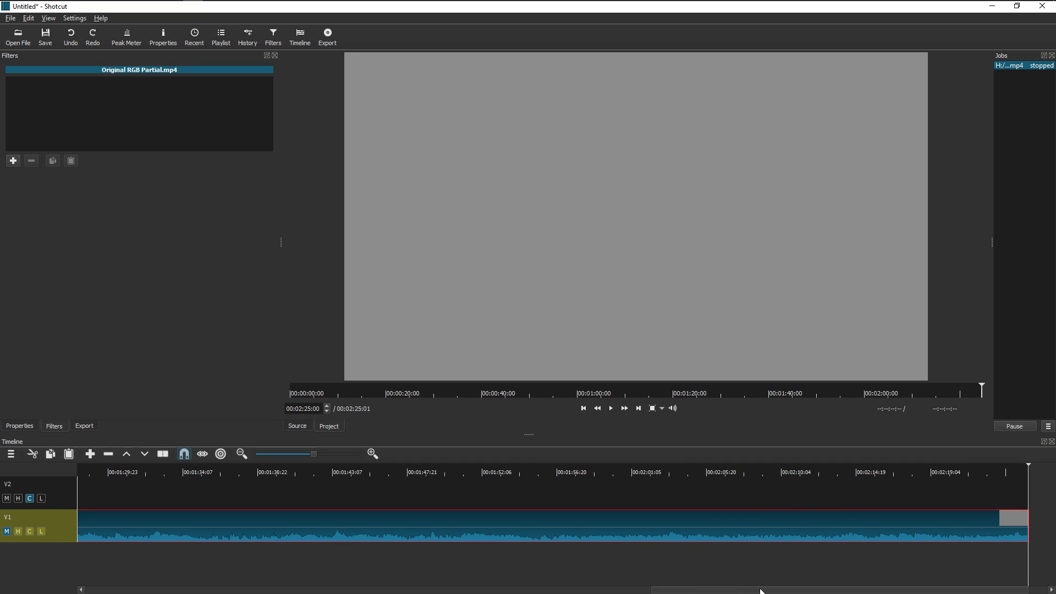
{"action": "left_click_drag", "start_coordinate": [762, 591], "coordinate": [572, 494]}
{"action": "left_click", "coordinate": [563, 477]}
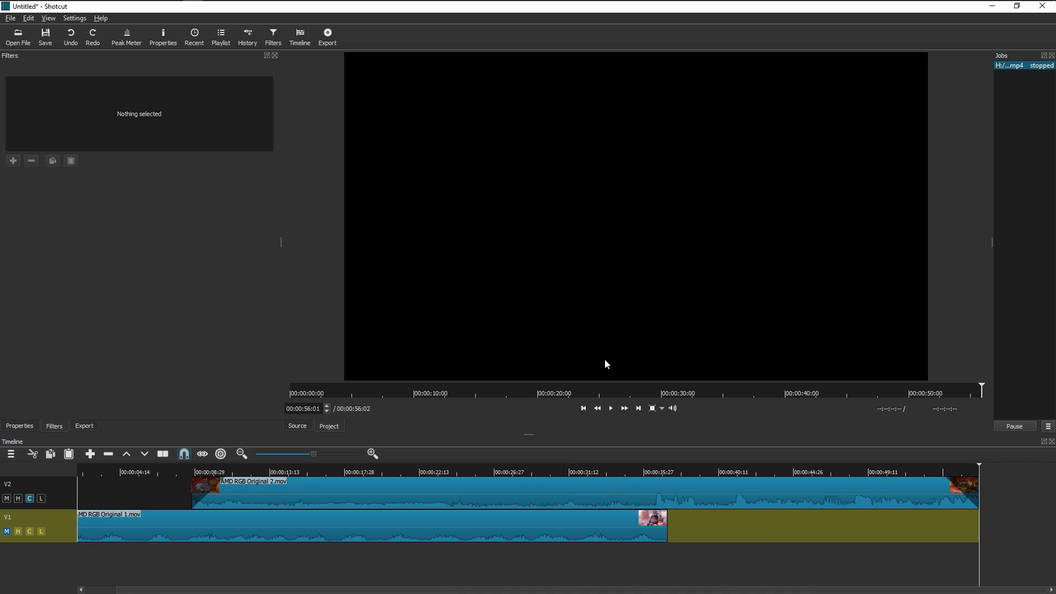
Step: Open shotcut Lossless.mov as the source and trim it to the range 00:00:21:06 to 00:01:25:26
{"action": "left_click", "coordinate": [18, 36]}
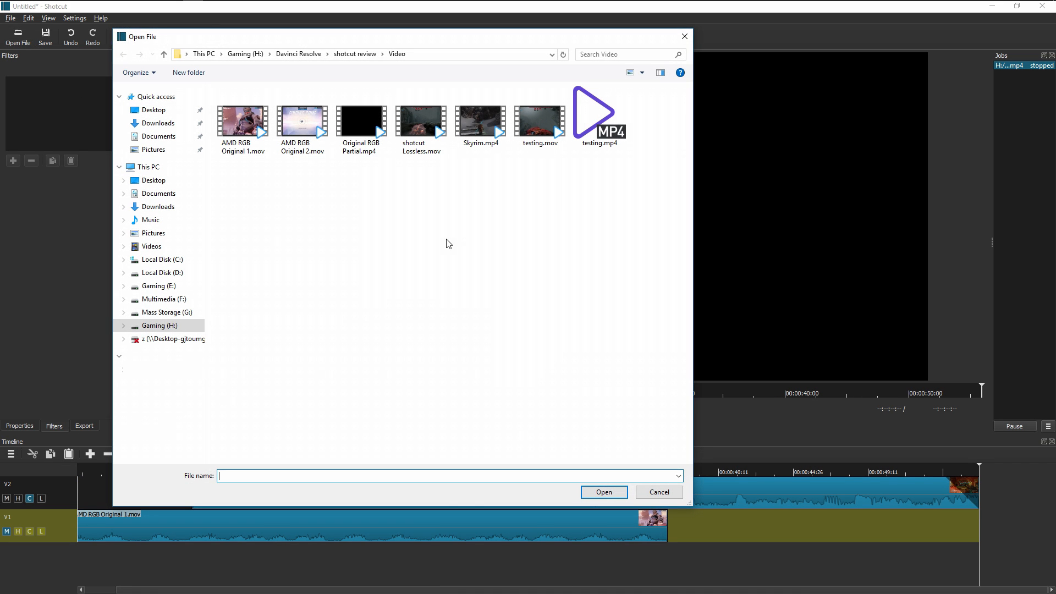
{"action": "left_click", "coordinate": [420, 130]}
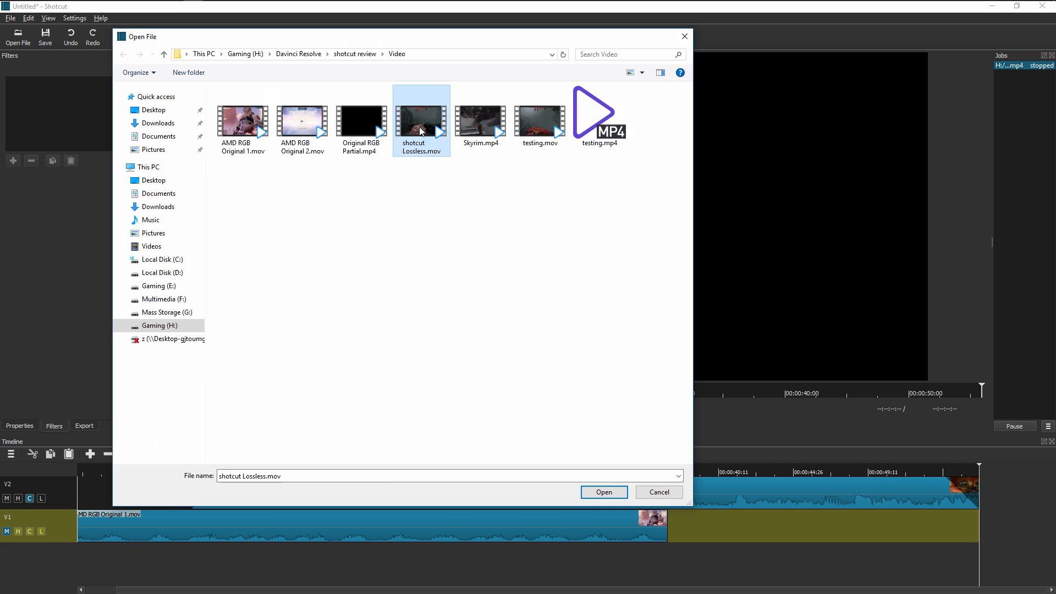
{"action": "double_click", "coordinate": [420, 131]}
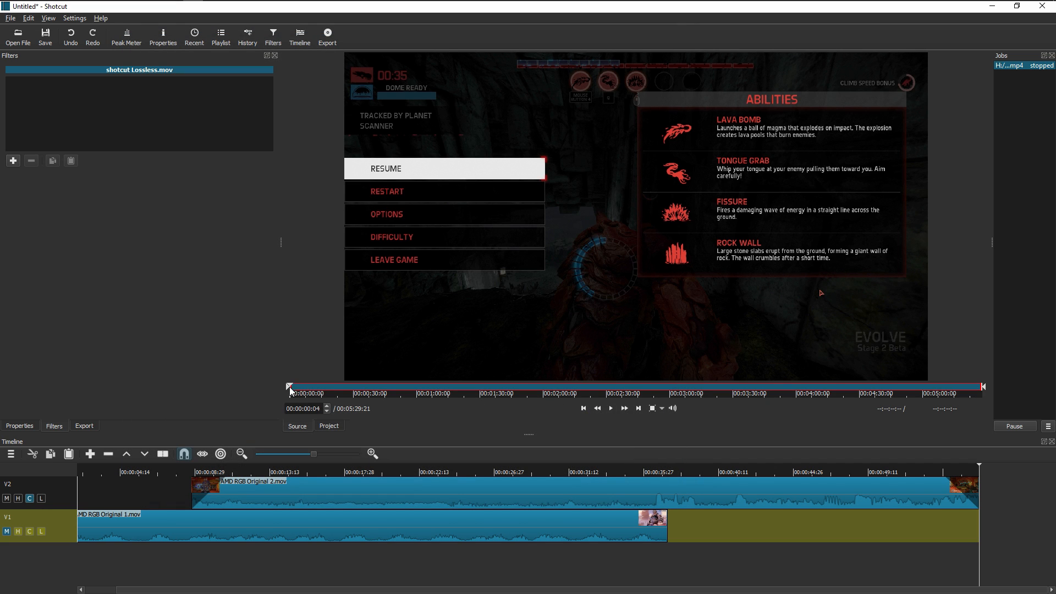
{"action": "left_click_drag", "start_coordinate": [290, 387], "coordinate": [333, 387]}
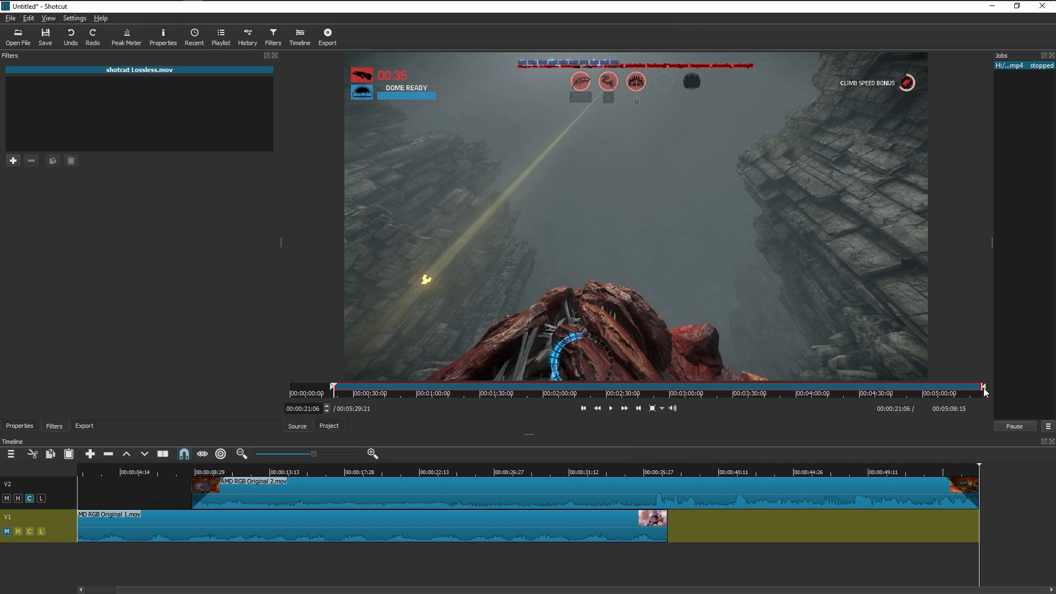
{"action": "left_click_drag", "start_coordinate": [983, 388], "coordinate": [470, 446]}
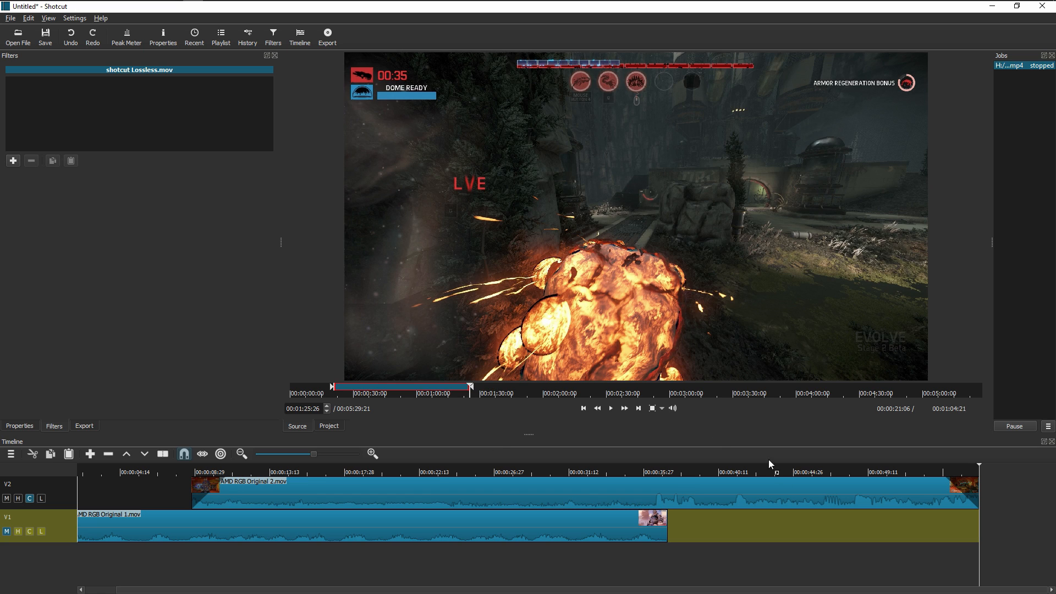
Step: Place the trimmed shotcut Lossless.mov on V1 overlapping the V2 clip's fade-out, and shorten it to end at 00:01:30:21
{"action": "left_click_drag", "start_coordinate": [768, 464], "coordinate": [925, 539]}
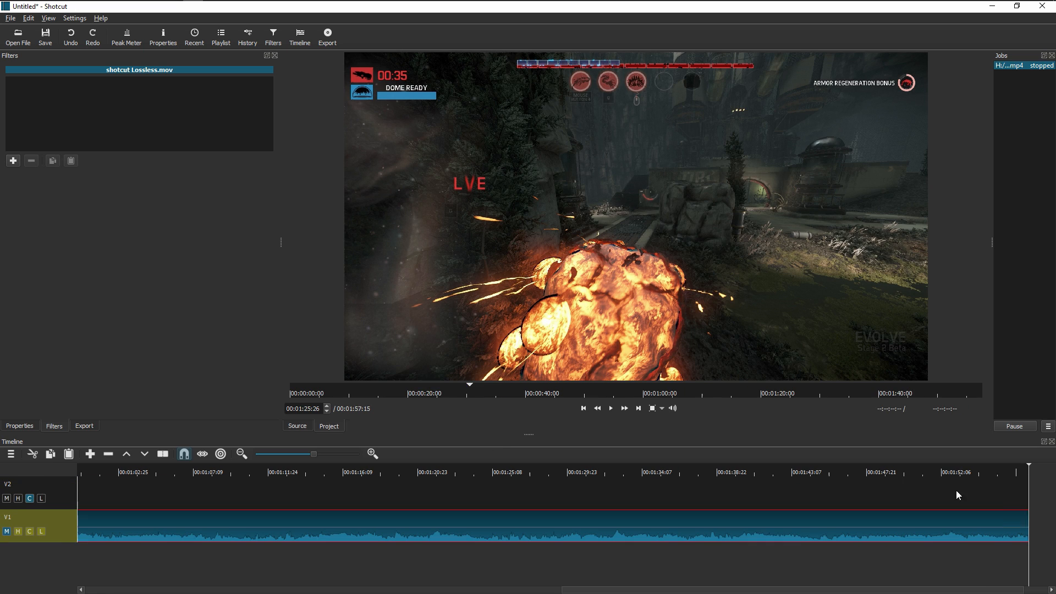
{"action": "left_click_drag", "start_coordinate": [1026, 527], "coordinate": [843, 526]}
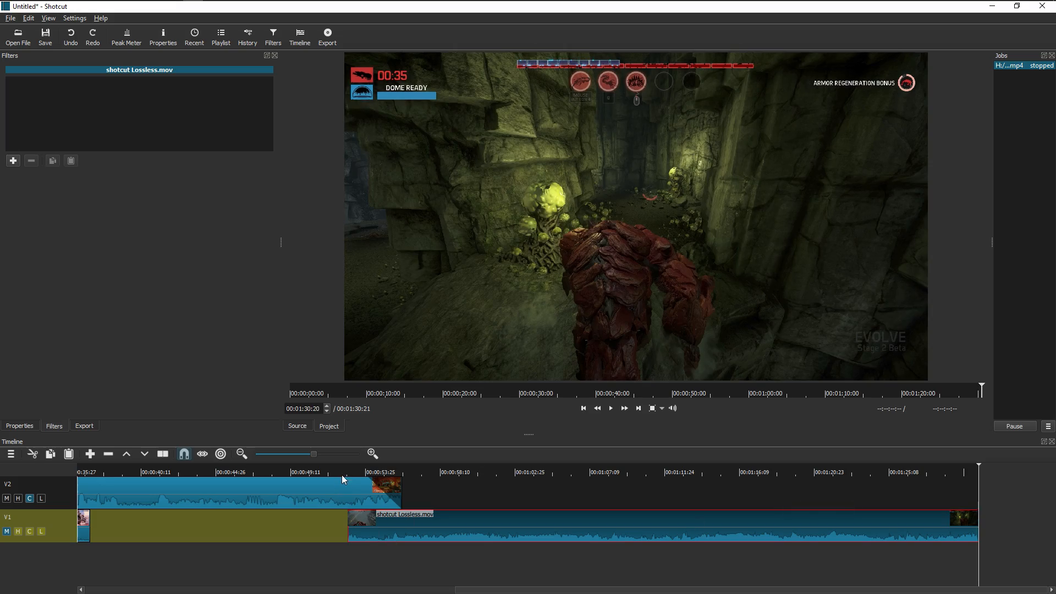
Step: Play the transition from the V2 clip into shotcut Lossless.mov, and return the playhead to 00:00:44:28
{"action": "left_click", "coordinate": [340, 472]}
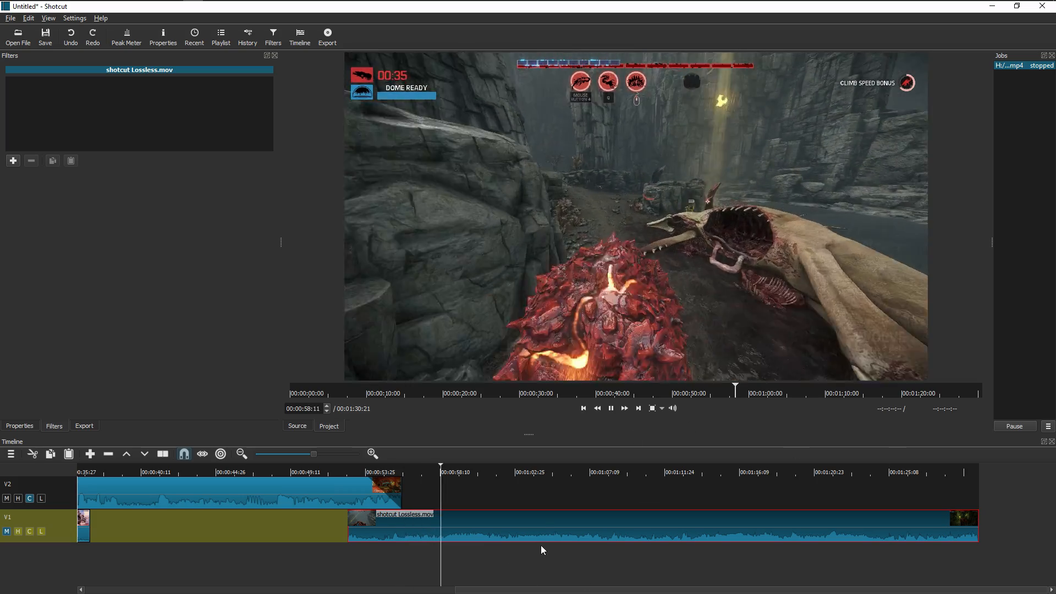
{"action": "key", "text": "space"}
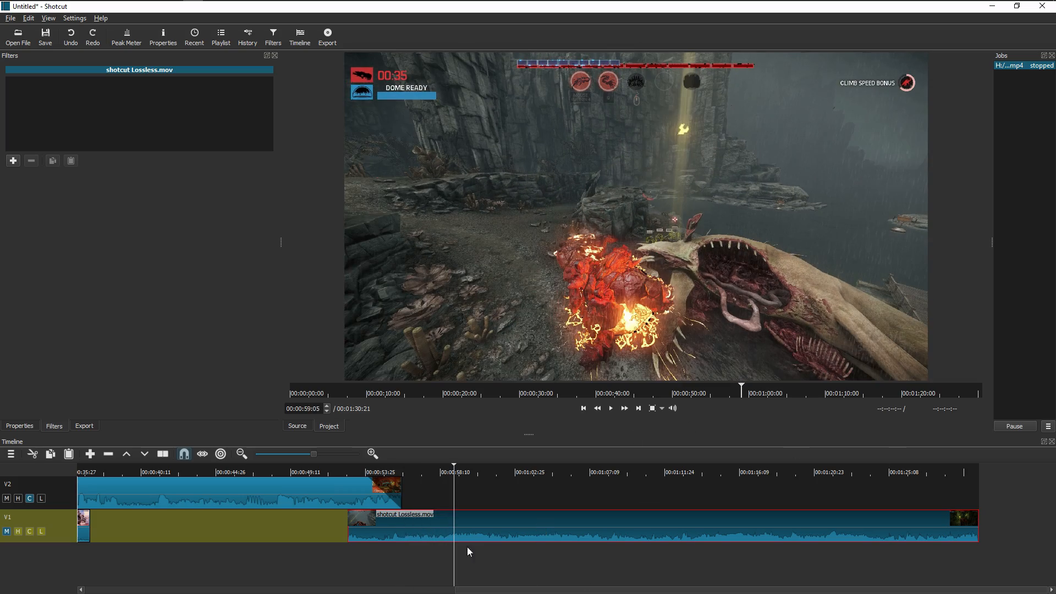
{"action": "left_click", "coordinate": [217, 474]}
{"action": "scroll", "coordinate": [216, 495], "scroll_direction": "left", "scroll_amount": 2}
{"action": "left_click_drag", "start_coordinate": [469, 590], "coordinate": [447, 590]}
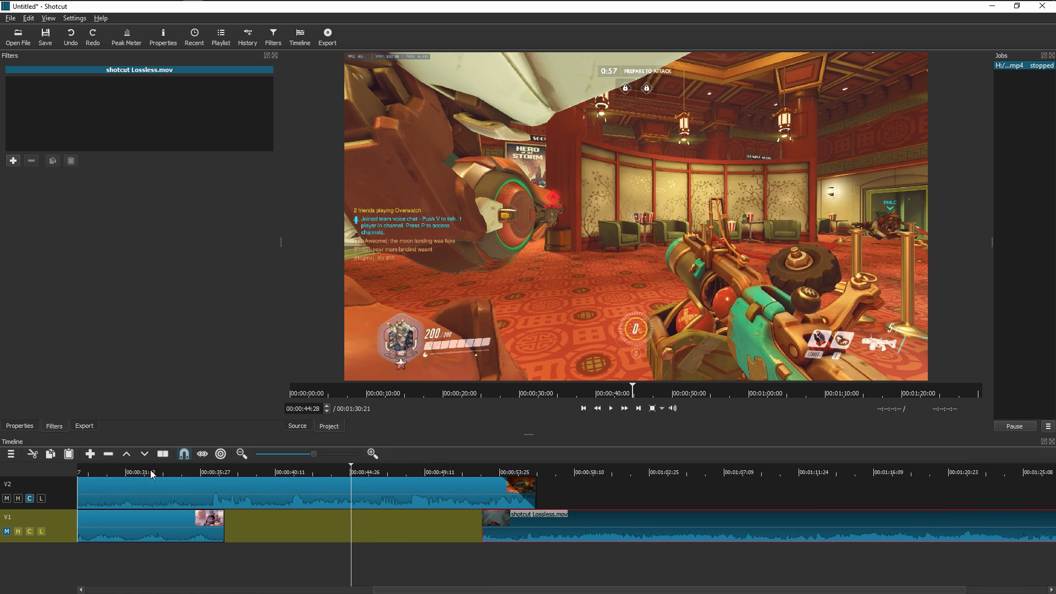
Step: Add a Saturation filter to the shotcut Lossless.mov clip and set its saturation to 226 %
{"action": "left_click", "coordinate": [13, 160]}
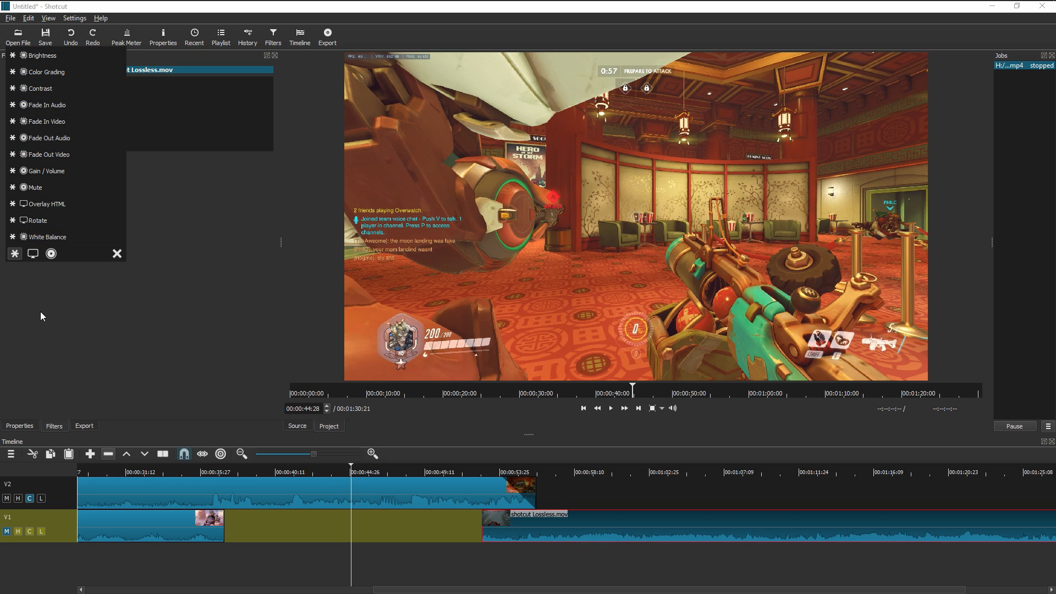
{"action": "left_click", "coordinate": [32, 253]}
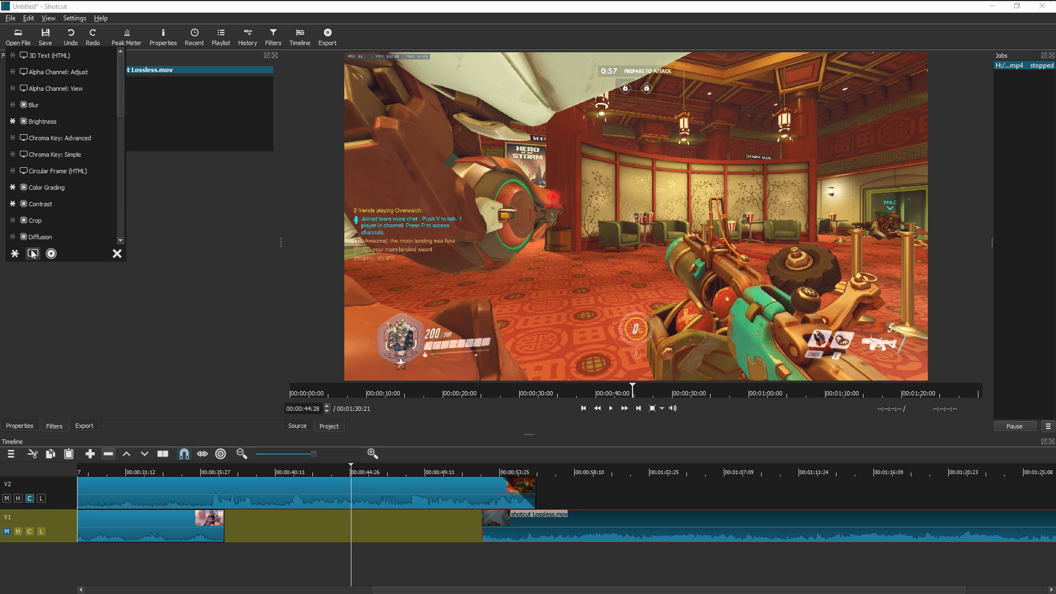
{"action": "left_click", "coordinate": [51, 254]}
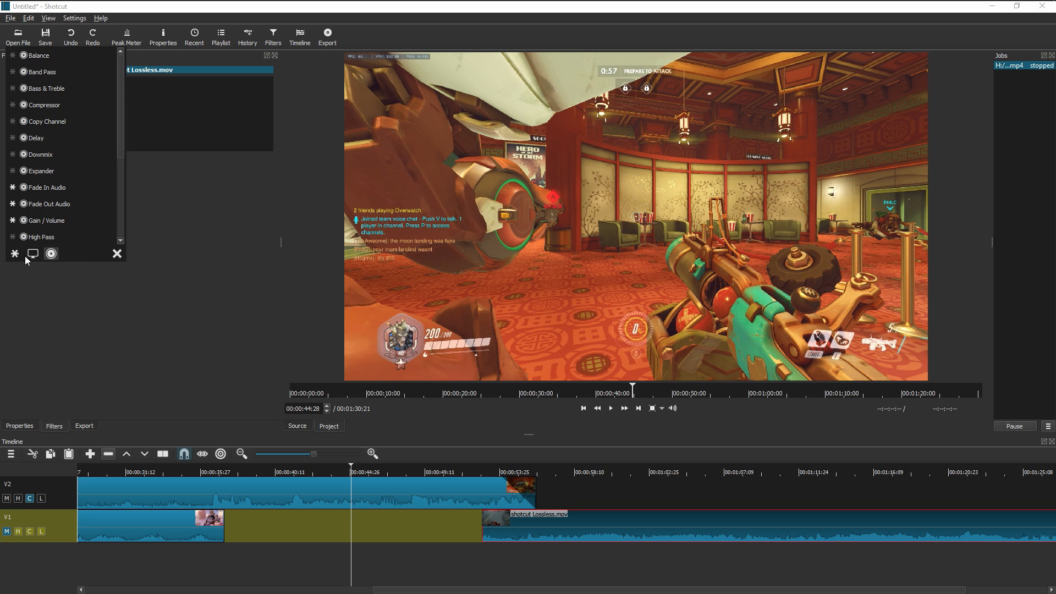
{"action": "left_click", "coordinate": [30, 255]}
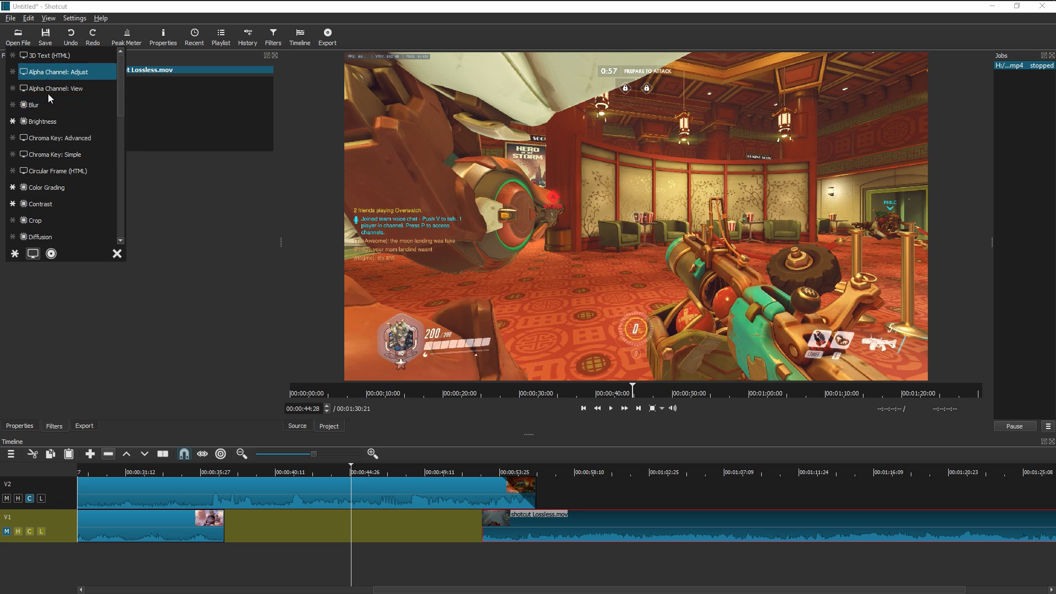
{"action": "left_click", "coordinate": [51, 254]}
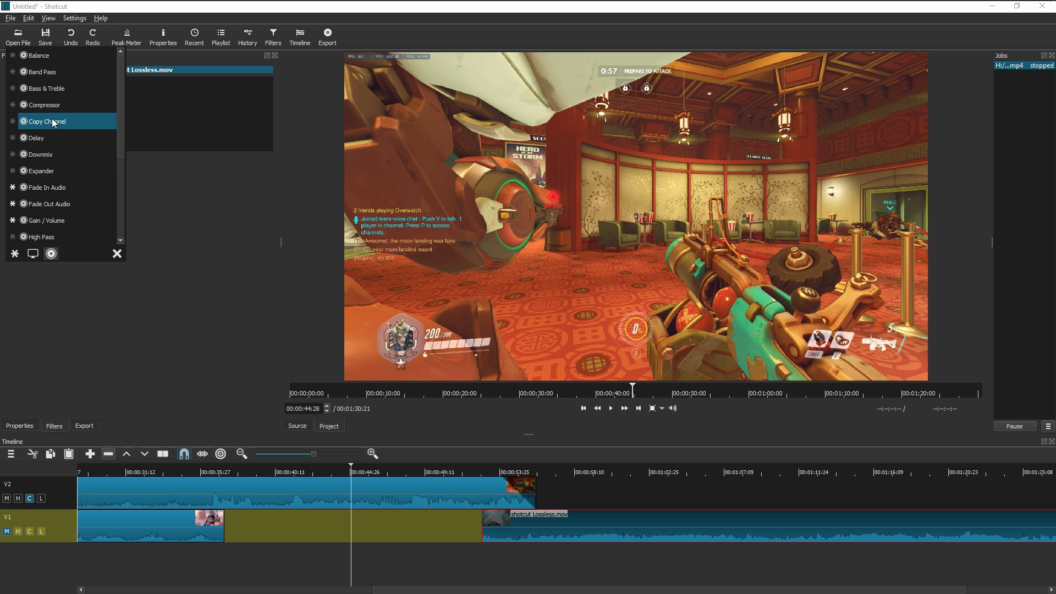
{"action": "left_click", "coordinate": [32, 252]}
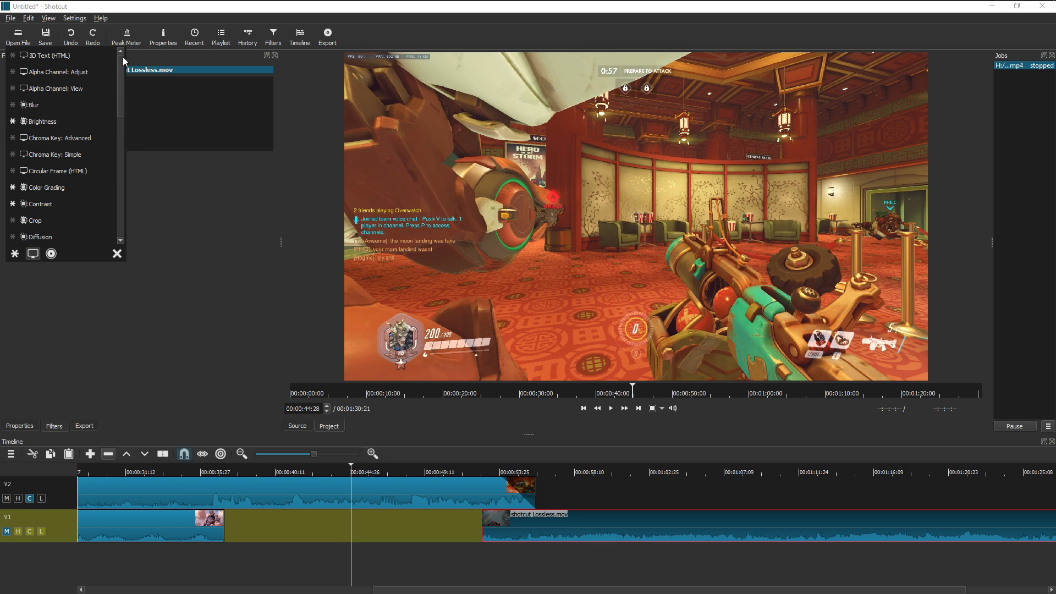
{"action": "left_click_drag", "start_coordinate": [122, 60], "coordinate": [122, 167]}
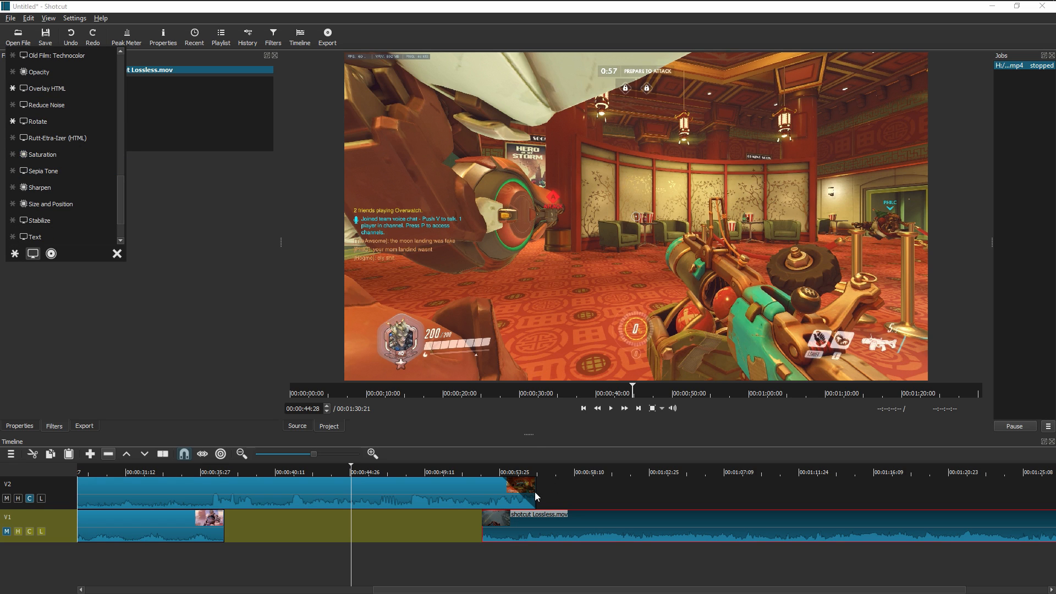
{"action": "left_click", "coordinate": [45, 148]}
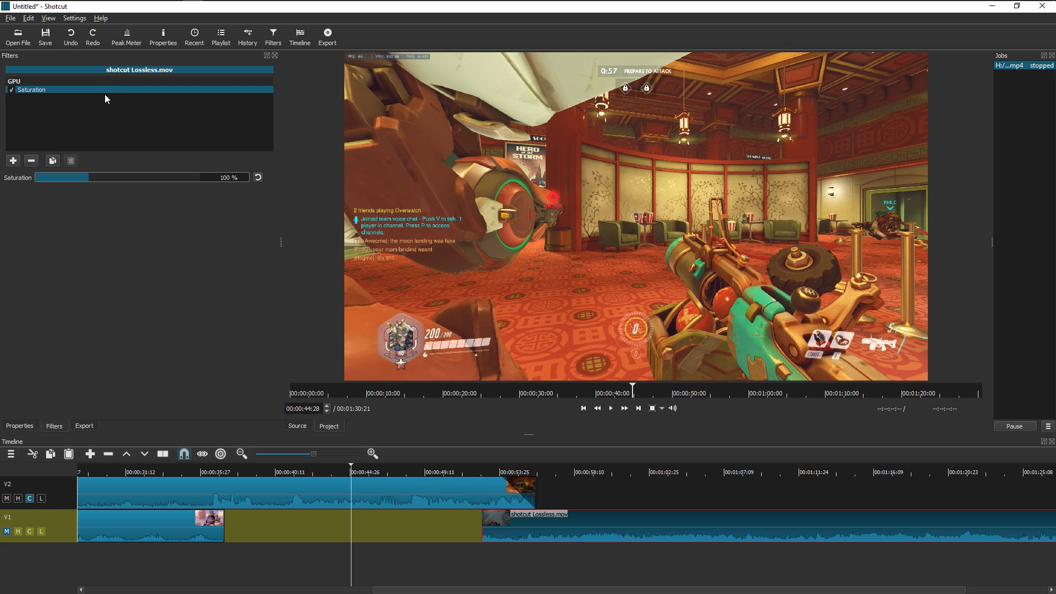
{"action": "left_click", "coordinate": [606, 470]}
{"action": "left_click_drag", "start_coordinate": [90, 178], "coordinate": [161, 173]}
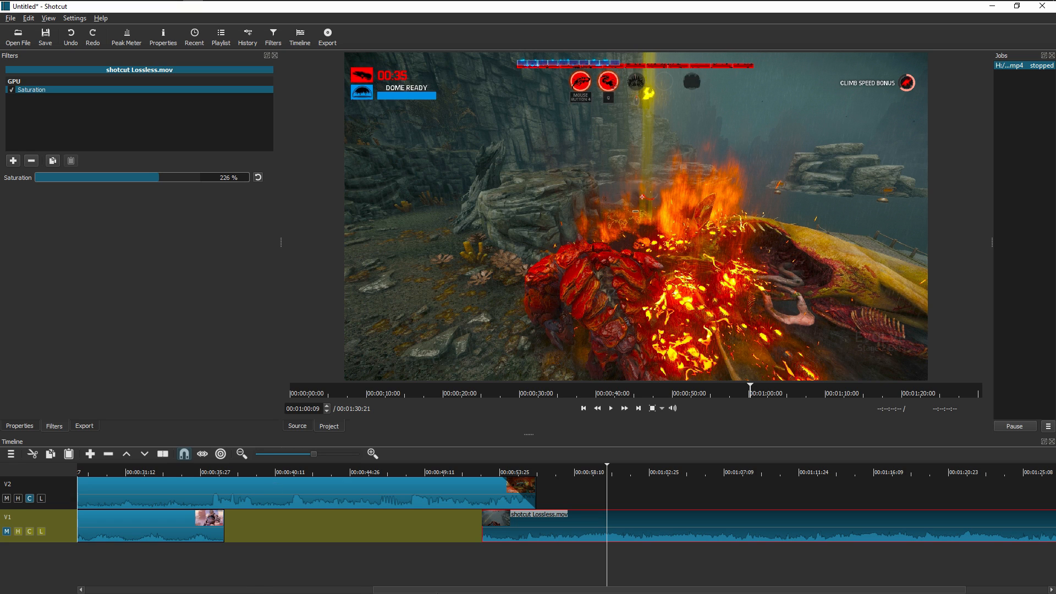
Step: Play the timeline across the V2 clip's fade-out to preview the saturated shotcut Lossless.mov clip
{"action": "mouse_move", "coordinate": [463, 590]}
{"action": "left_mouse_down"}
{"action": "mouse_move", "coordinate": [488, 590]}
{"action": "mouse_move", "coordinate": [458, 590]}
{"action": "left_mouse_up"}
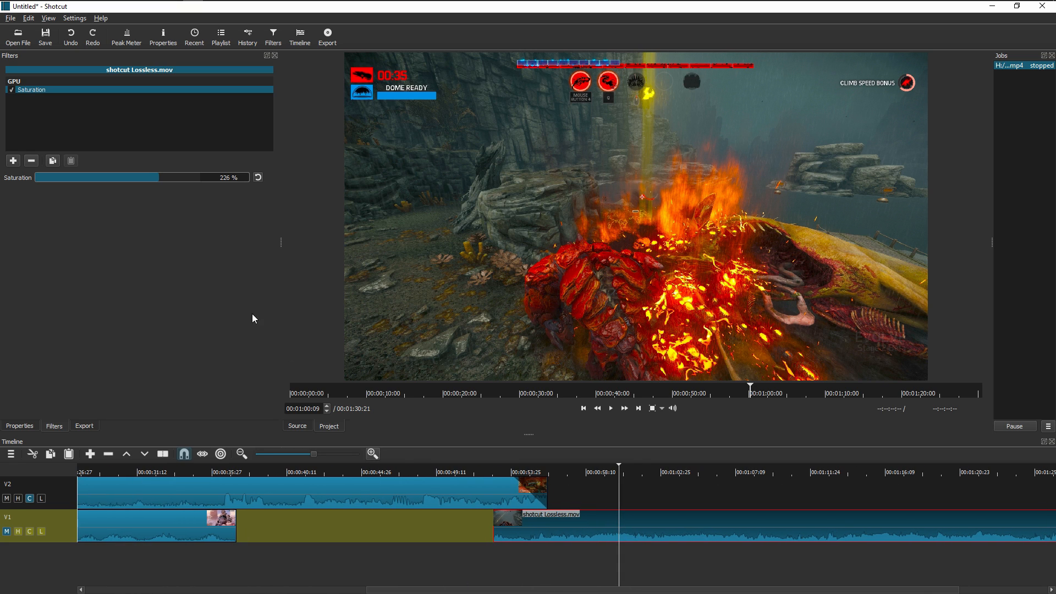
{"action": "left_click", "coordinate": [14, 160]}
{"action": "left_click", "coordinate": [178, 296]}
{"action": "left_click", "coordinate": [463, 468]}
{"action": "key", "text": "space"}
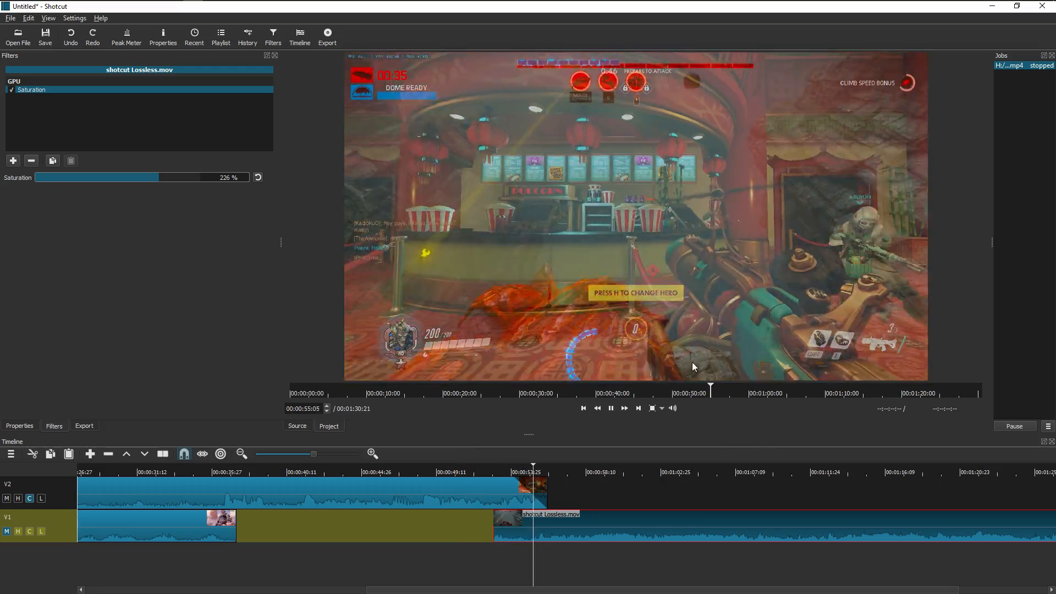
{"action": "key", "text": "space"}
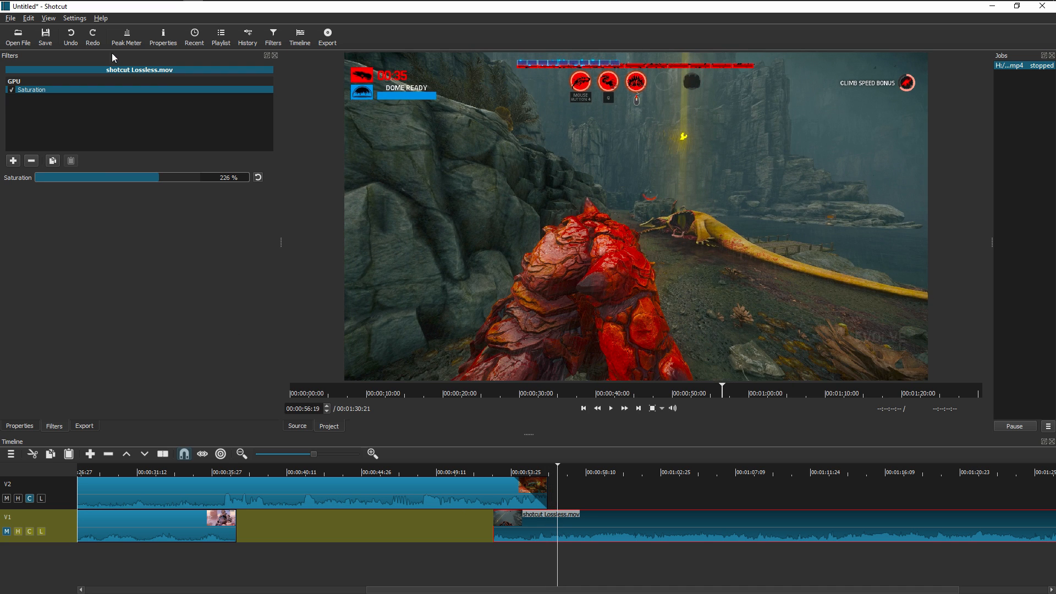
Step: Check the GPU Processing option among the project settings
{"action": "left_click", "coordinate": [75, 18]}
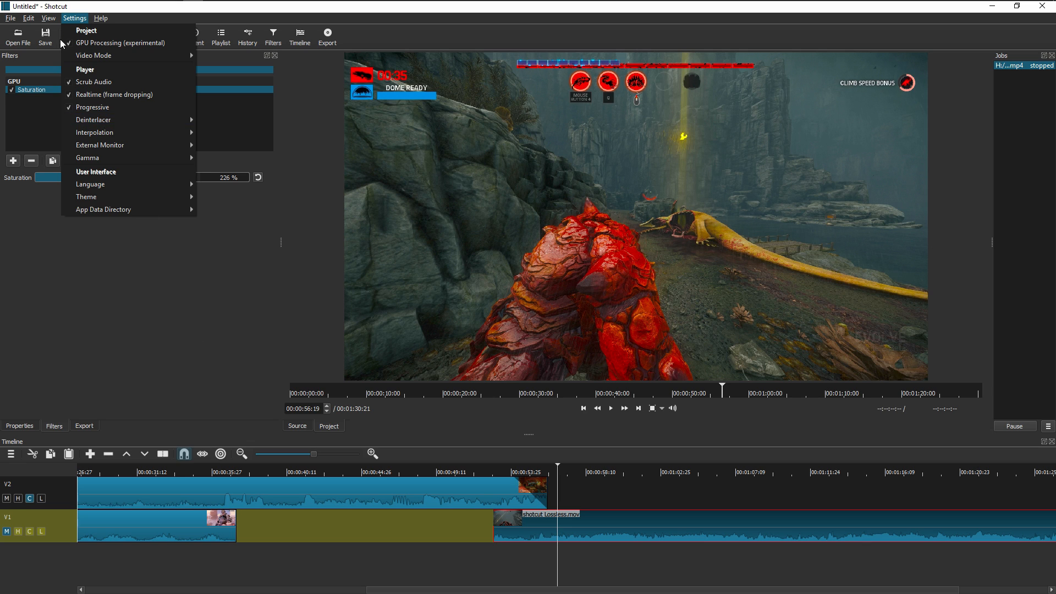
{"action": "left_click", "coordinate": [80, 24]}
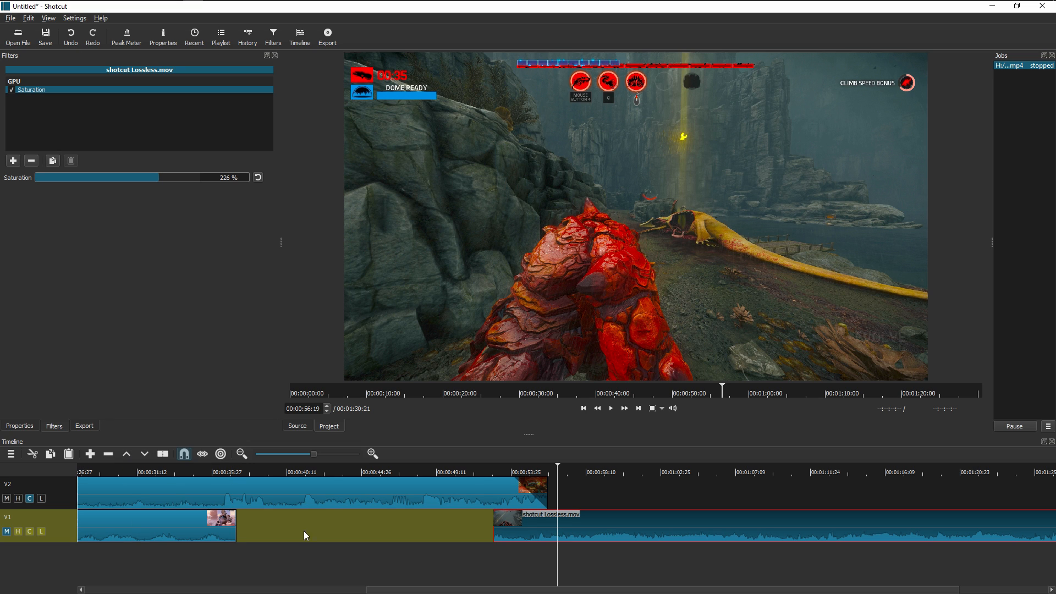
Step: Split the AMD RGB Original 1.mov clip on V1 at 00:00:03:26
{"action": "left_click_drag", "start_coordinate": [399, 589], "coordinate": [31, 537]}
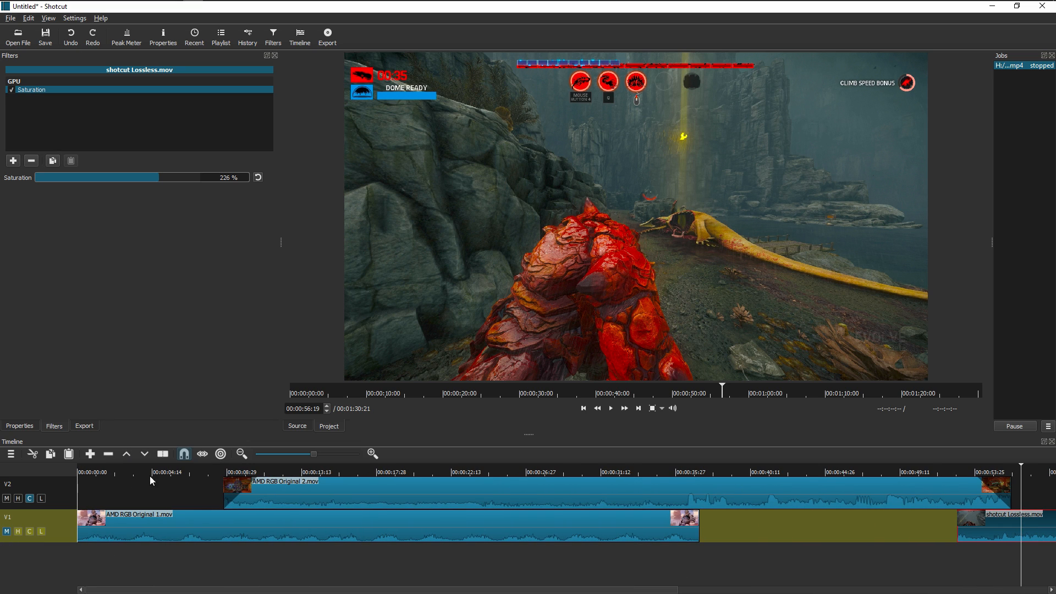
{"action": "left_click", "coordinate": [131, 478]}
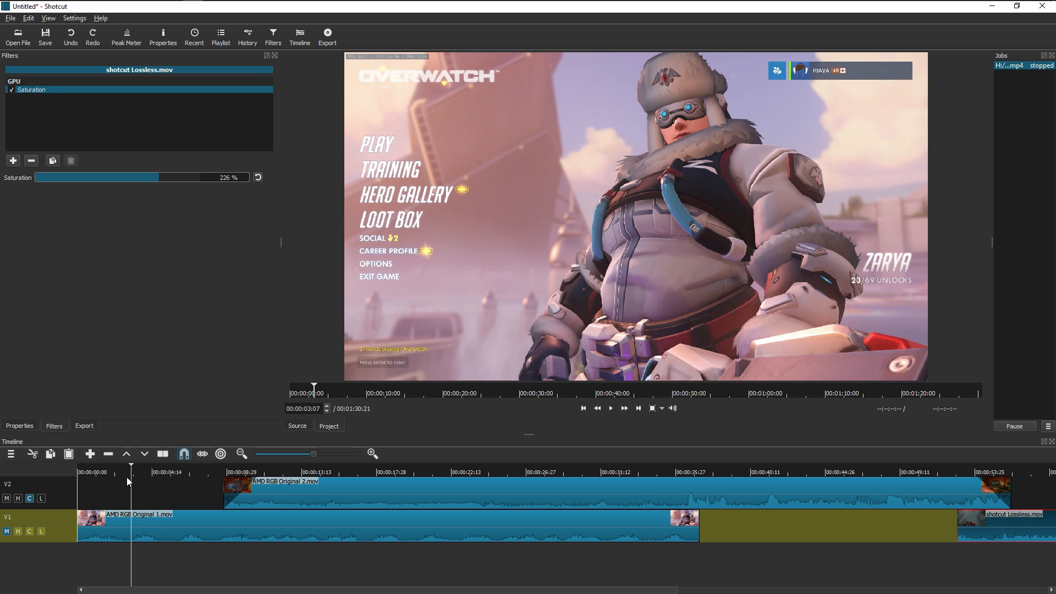
{"action": "left_click", "coordinate": [196, 529]}
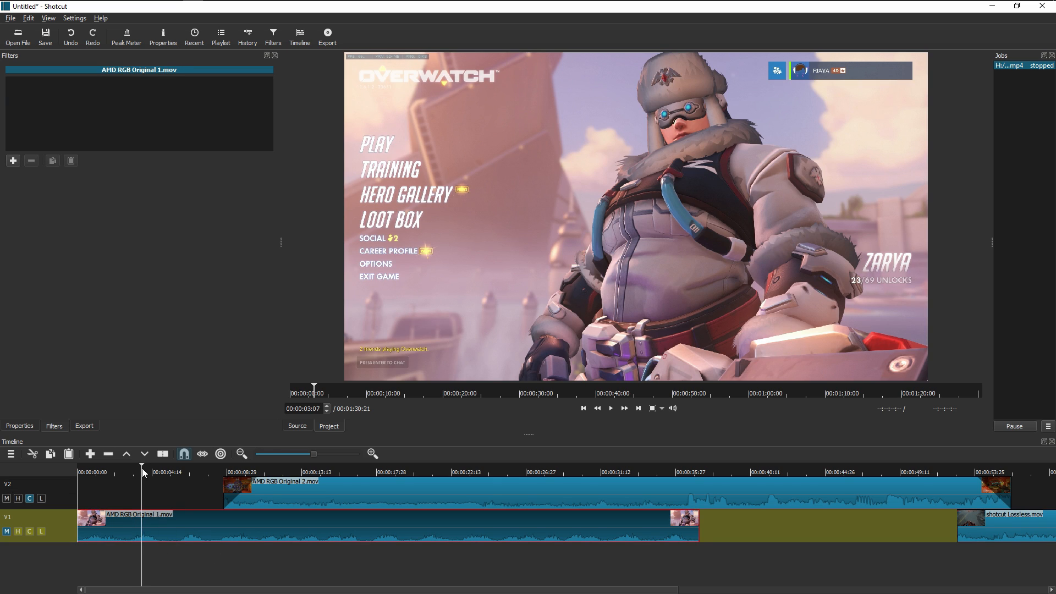
{"action": "key", "text": "s"}
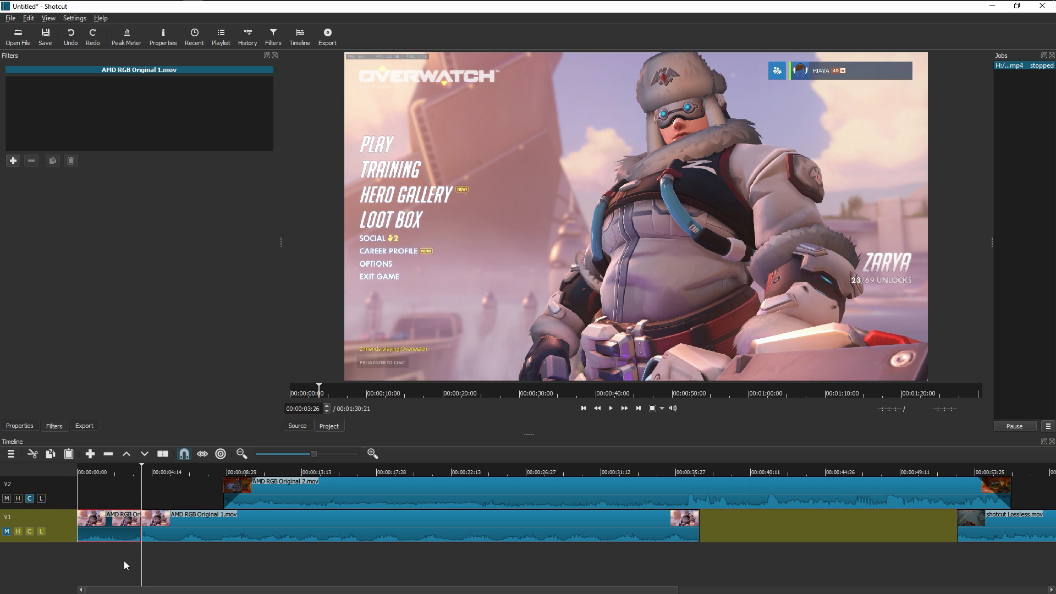
Step: Try deleting the first segment of the split V1 clip, with and without leaving a gap, undoing both deletions and the split
{"action": "key", "text": "Delete"}
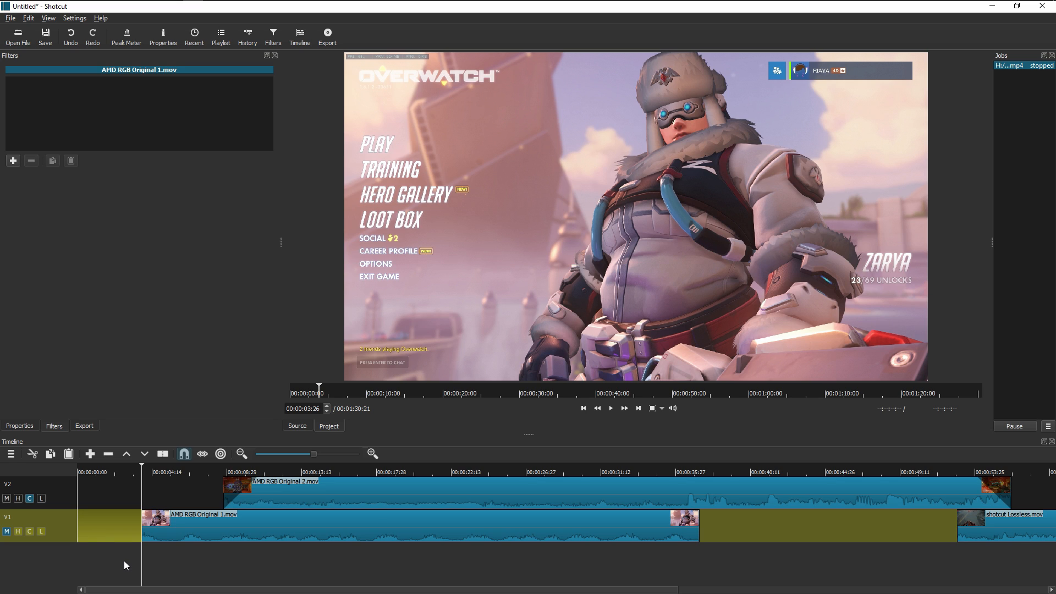
{"action": "key", "text": "ctrl+z"}
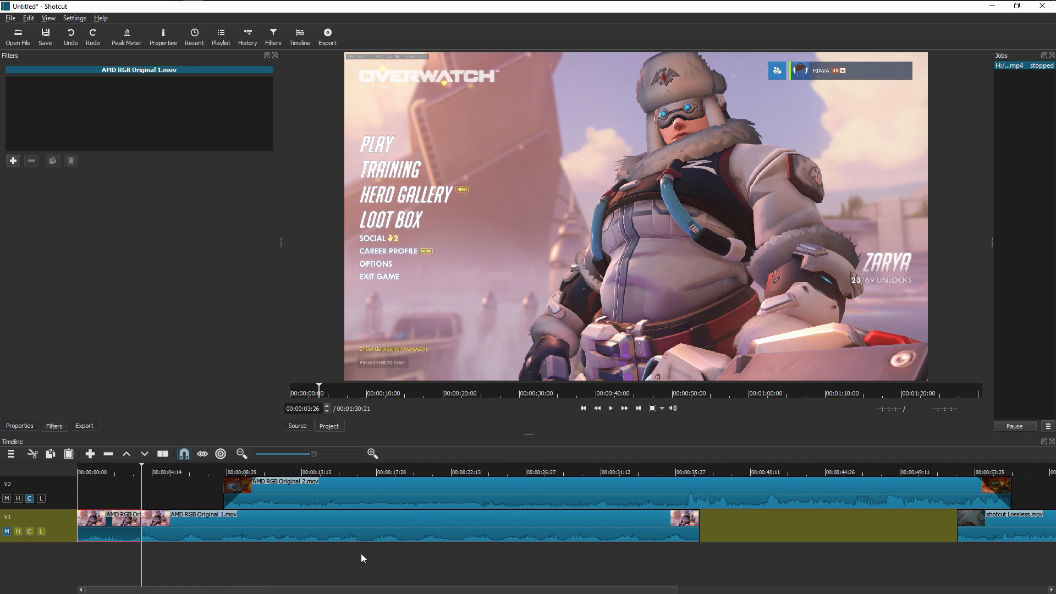
{"action": "key", "text": "Delete"}
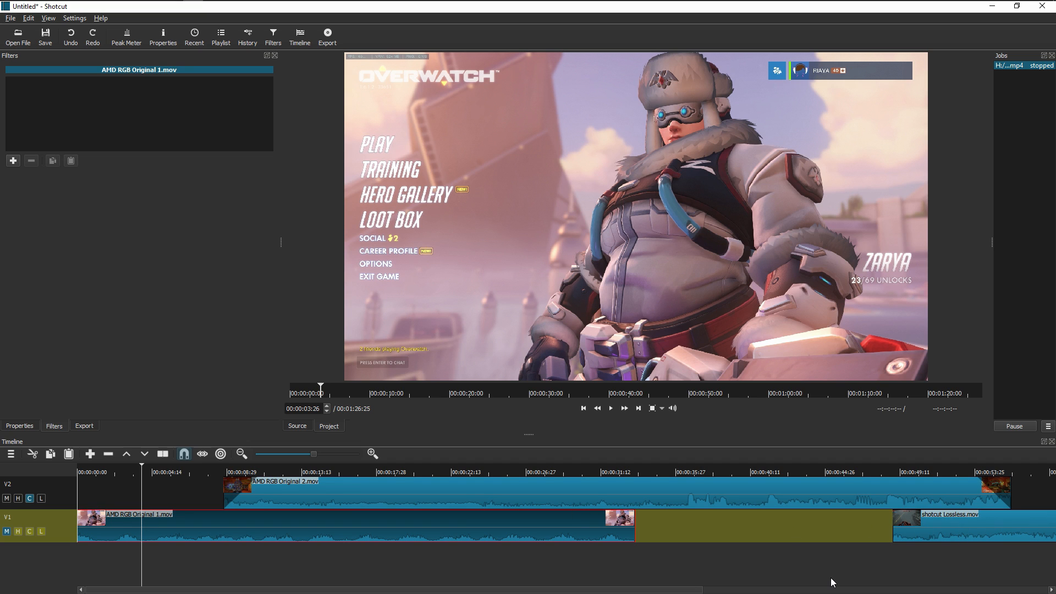
{"action": "key", "text": "ctrl+z"}
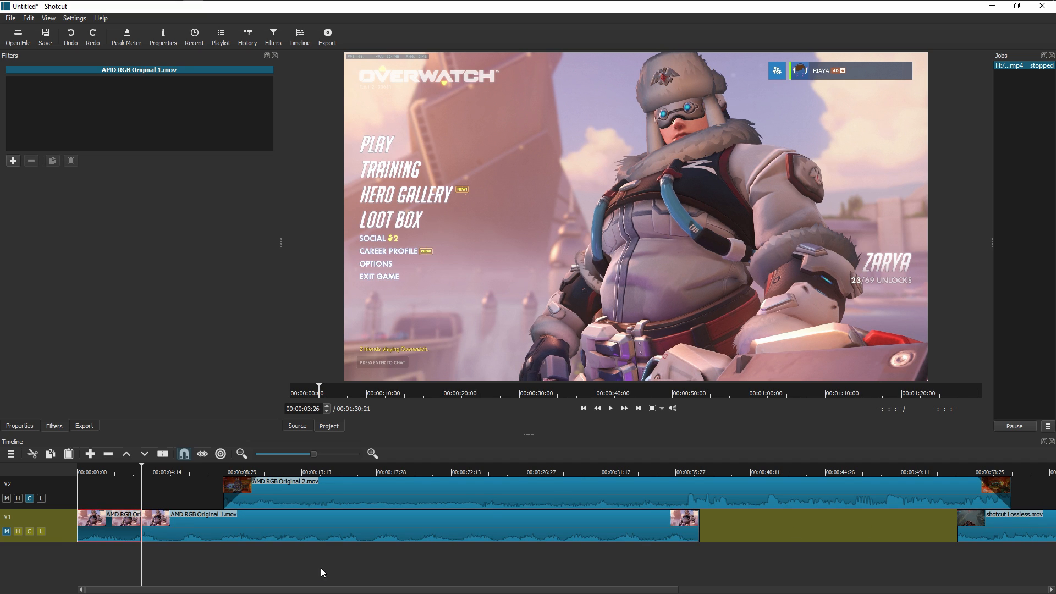
{"action": "key", "text": "ctrl+z"}
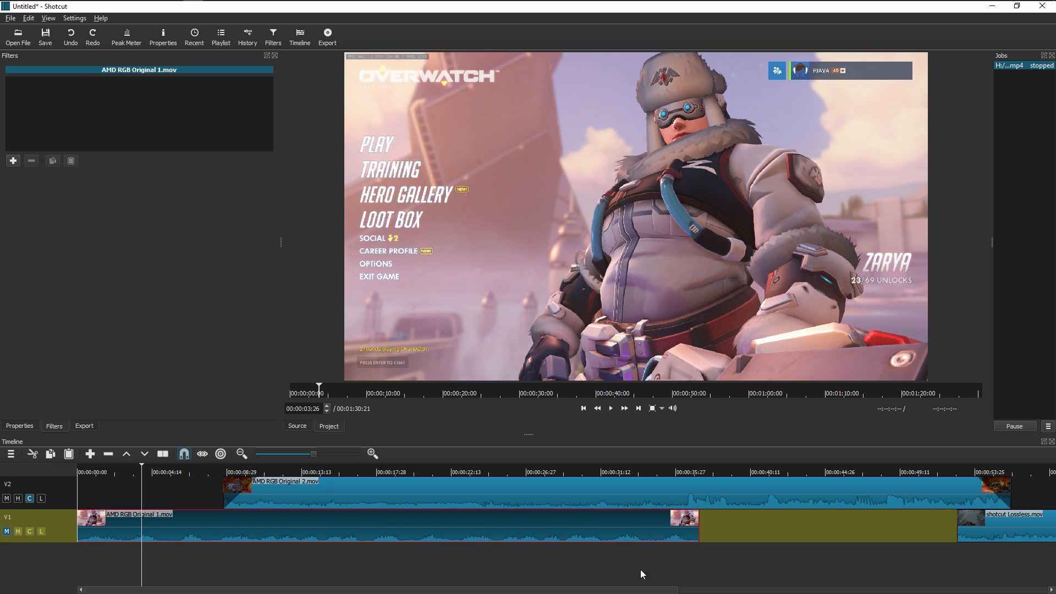
Step: Select the shotcut Lossless.mov clip on V1 and inspect its saturated frames at 00:01:04:26, 00:01:11:00 and 00:01:05:29
{"action": "left_click_drag", "start_coordinate": [482, 591], "coordinate": [448, 592]}
{"action": "left_click_drag", "start_coordinate": [357, 592], "coordinate": [654, 590]}
{"action": "left_click", "coordinate": [674, 472]}
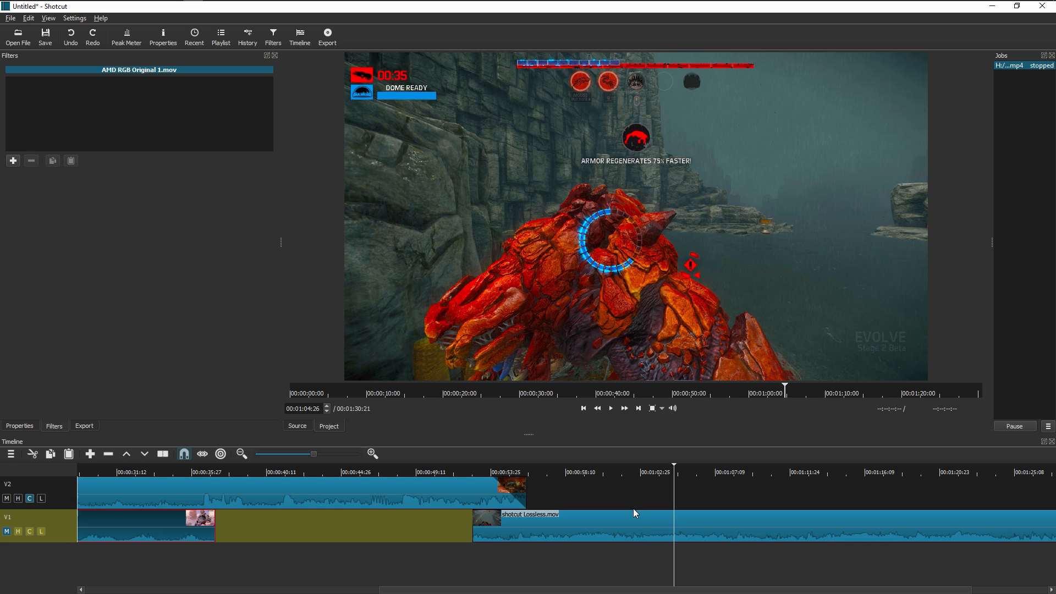
{"action": "left_click", "coordinate": [635, 523]}
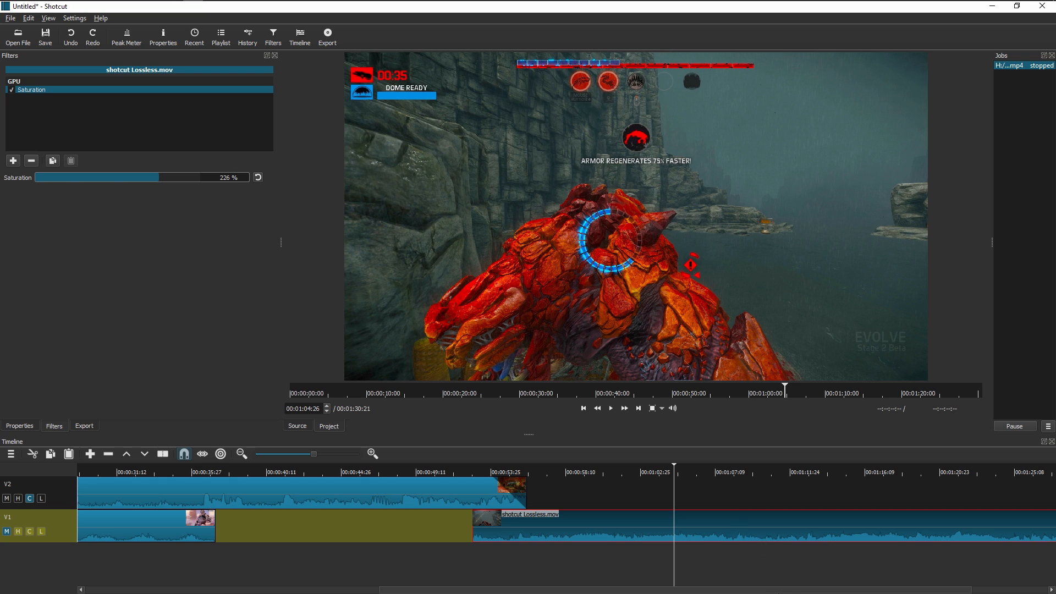
{"action": "scroll", "coordinate": [890, 577], "scroll_direction": "down", "scroll_amount": 3}
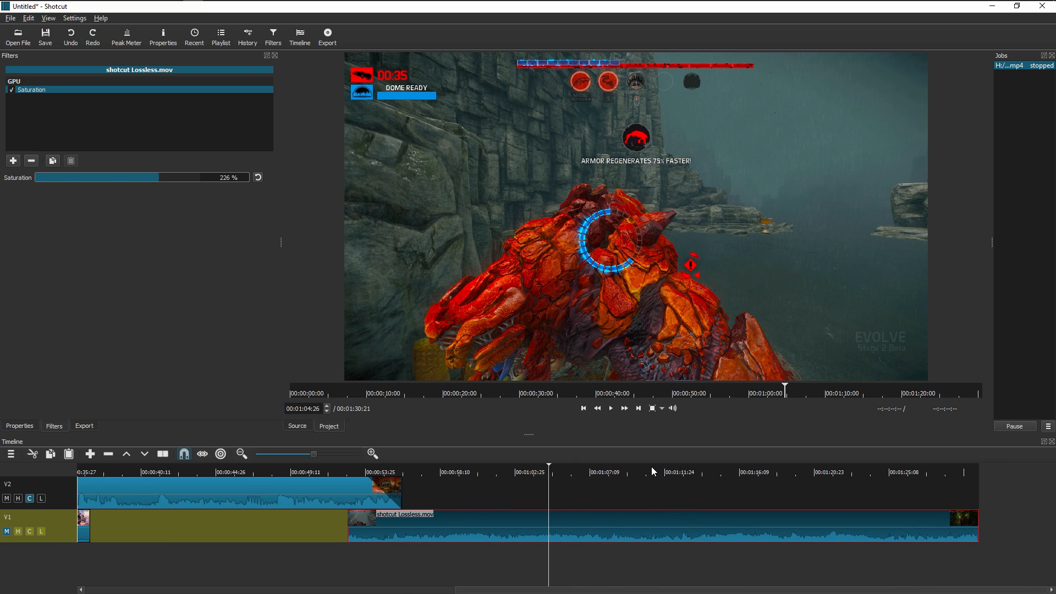
{"action": "left_click", "coordinate": [651, 470]}
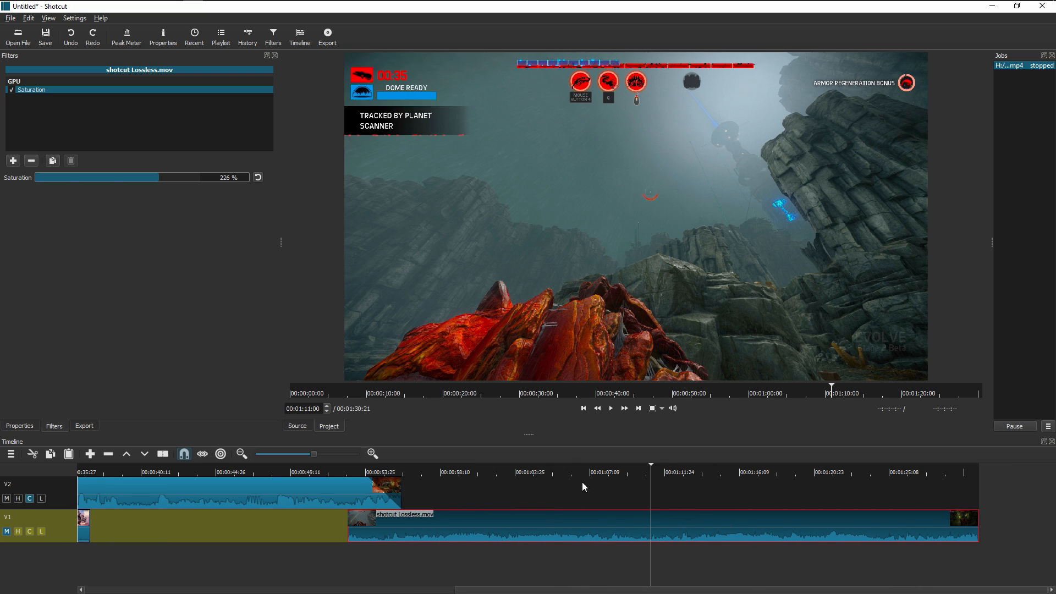
{"action": "left_click", "coordinate": [568, 473]}
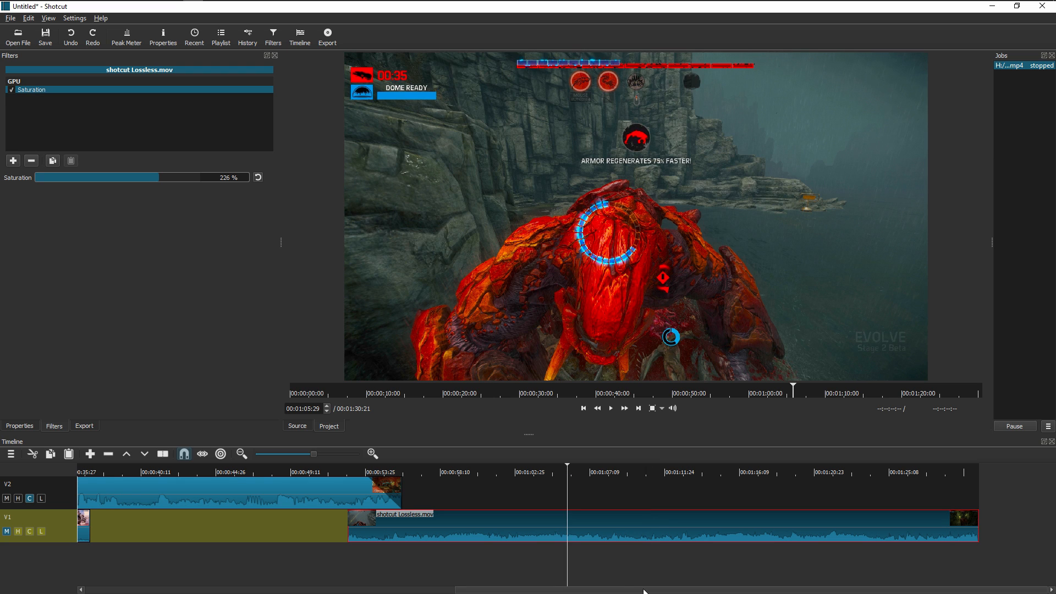
Step: Select the AMD RGB Original 2.mov clip on V2 and return to the start of the timeline
{"action": "left_click_drag", "start_coordinate": [645, 591], "coordinate": [509, 550]}
{"action": "left_click", "coordinate": [457, 479]}
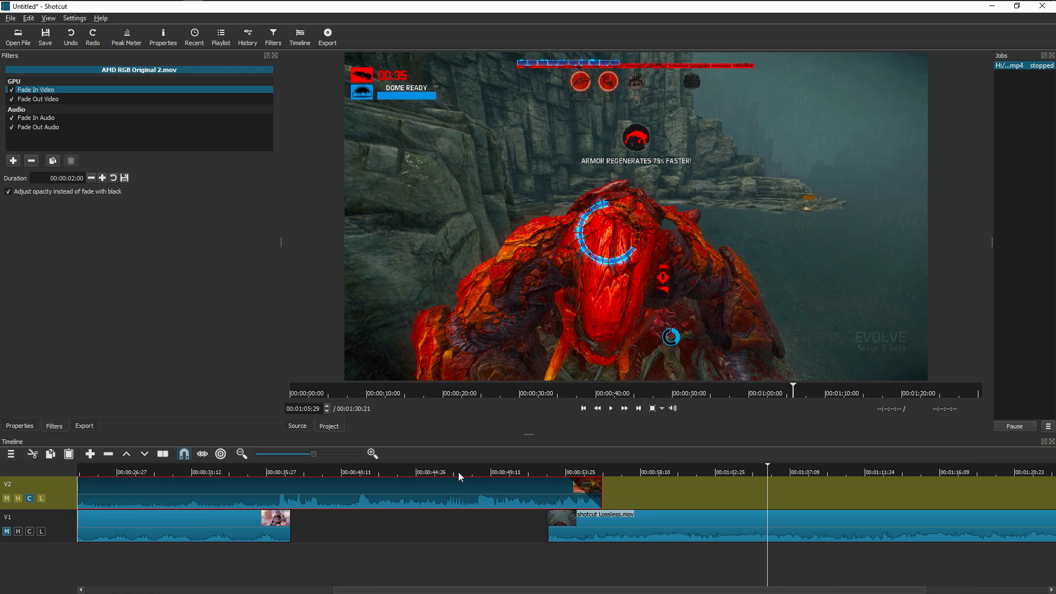
{"action": "left_click", "coordinate": [460, 474]}
{"action": "left_click_drag", "start_coordinate": [592, 591], "coordinate": [380, 521]}
{"action": "left_click_drag", "start_coordinate": [448, 589], "coordinate": [109, 499]}
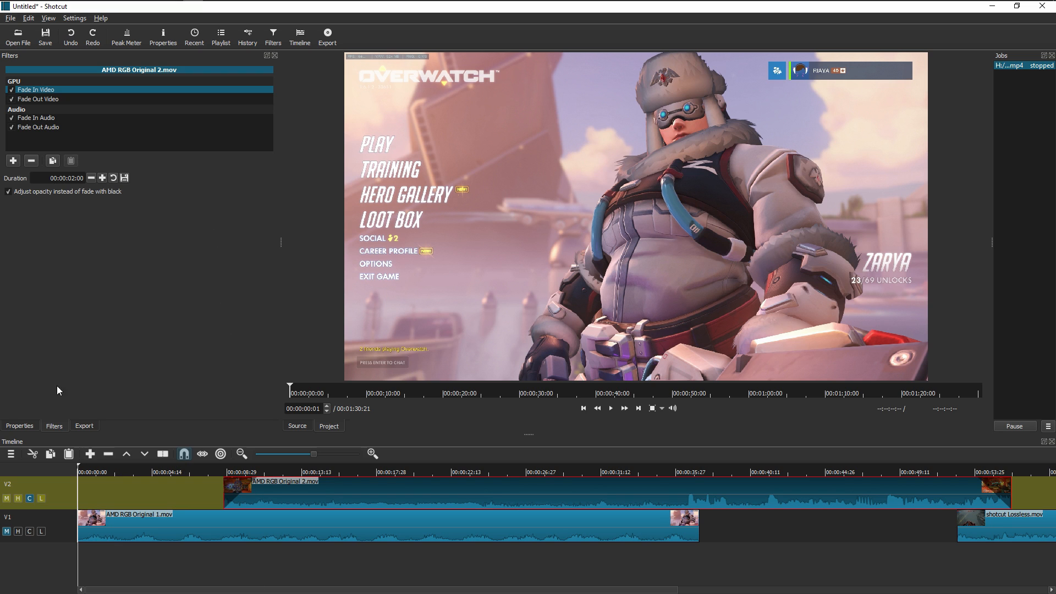
Step: Check the export codec settings for H.264 High Profile and play the timeline from its start
{"action": "left_click", "coordinate": [83, 426]}
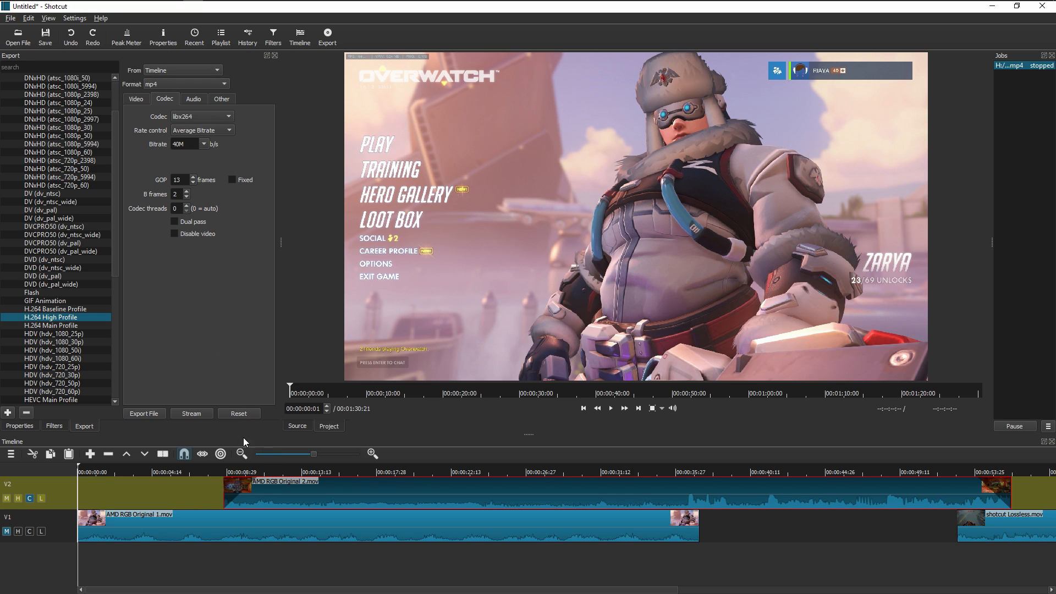
{"action": "key", "text": "space"}
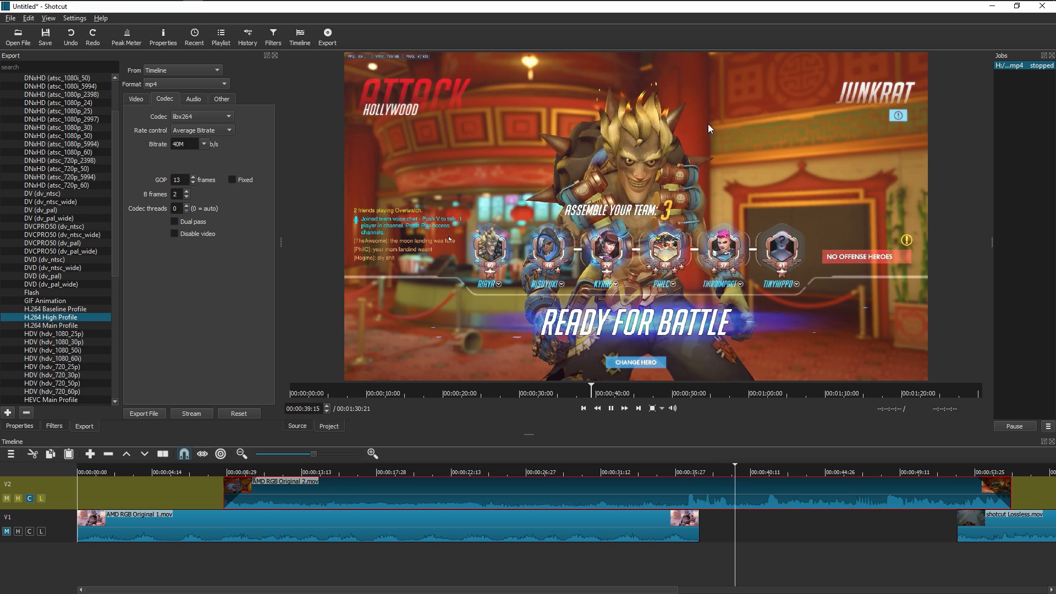
Step: Play the end of the shotcut Lossless.mov clip on V1 to preview its fade-out
{"action": "left_click_drag", "start_coordinate": [585, 589], "coordinate": [760, 576]}
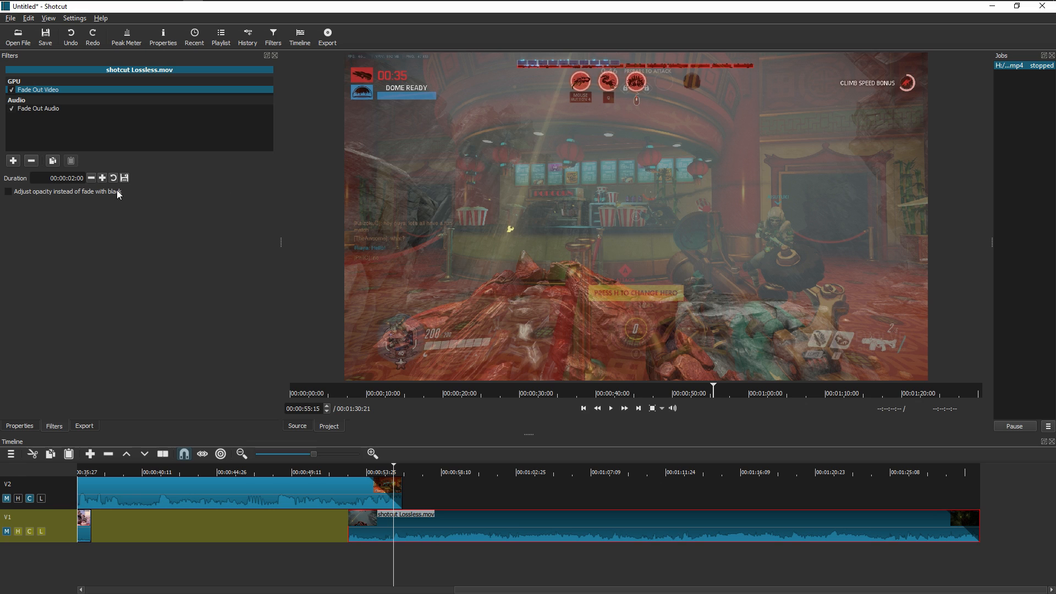
{"action": "left_click", "coordinate": [904, 473]}
{"action": "key", "text": "space"}
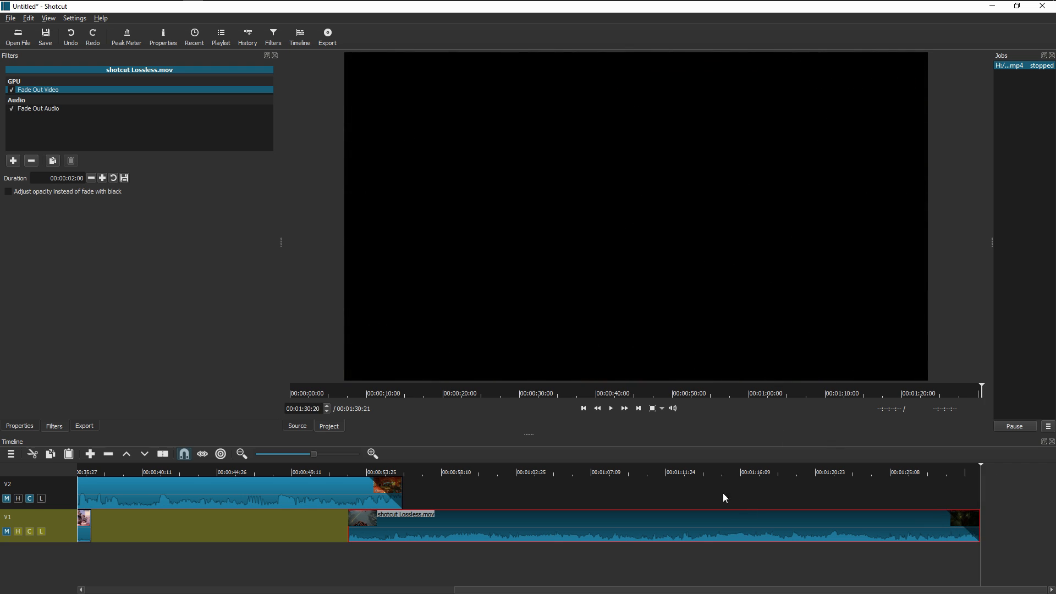
Step: Play the timeline from 00:00:09:17, within the fade-in of the AMD RGB Original 2.mov clip on V2
{"action": "left_click_drag", "start_coordinate": [866, 589], "coordinate": [433, 551]}
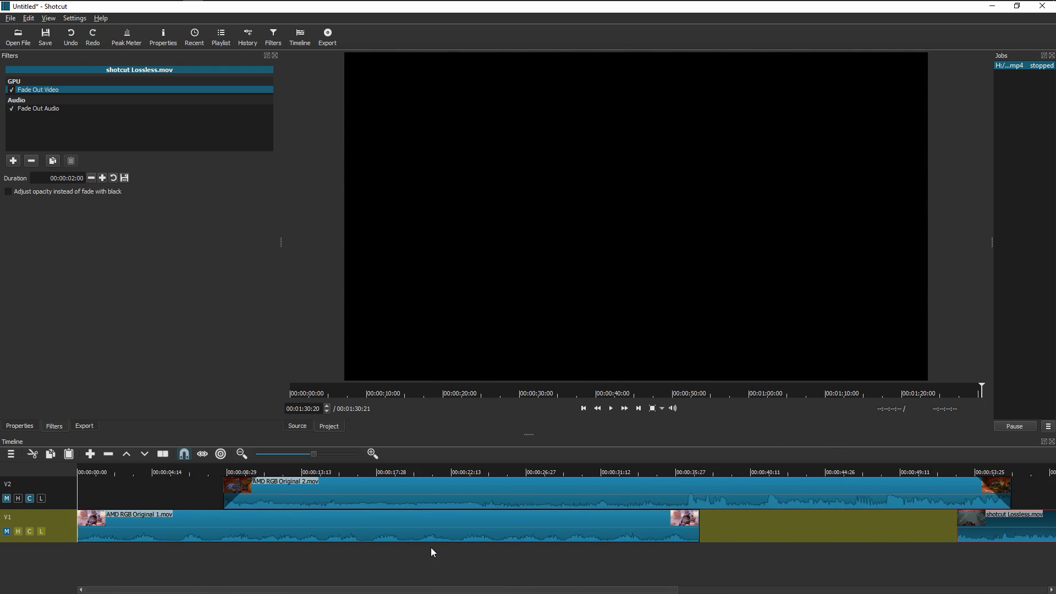
{"action": "left_click", "coordinate": [236, 462]}
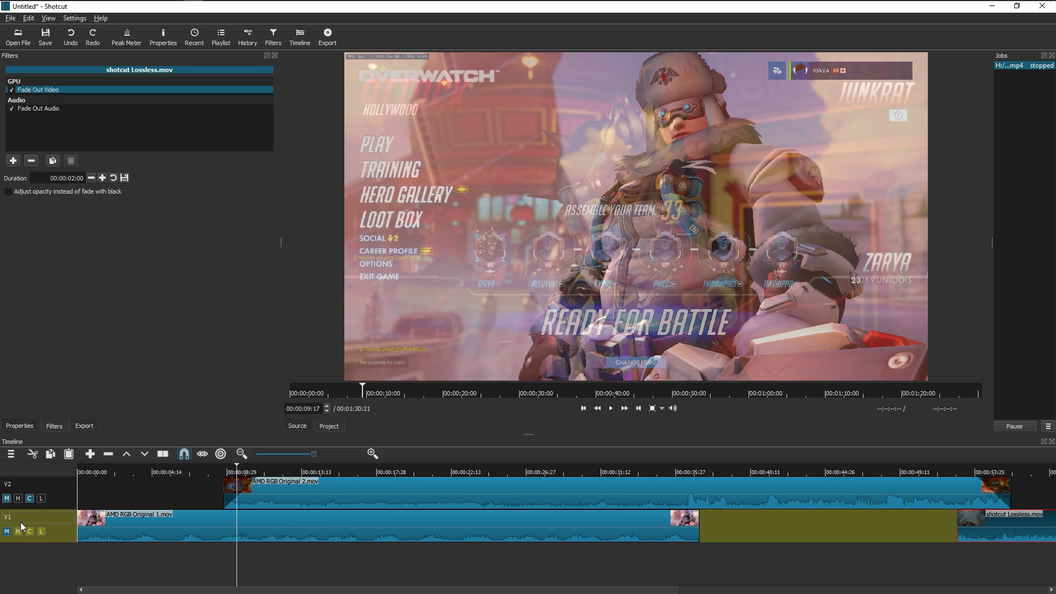
{"action": "mouse_move", "coordinate": [303, 591]}
{"action": "left_mouse_down"}
{"action": "mouse_move", "coordinate": [648, 587]}
{"action": "mouse_move", "coordinate": [319, 591]}
{"action": "left_mouse_up"}
{"action": "key", "text": "space"}
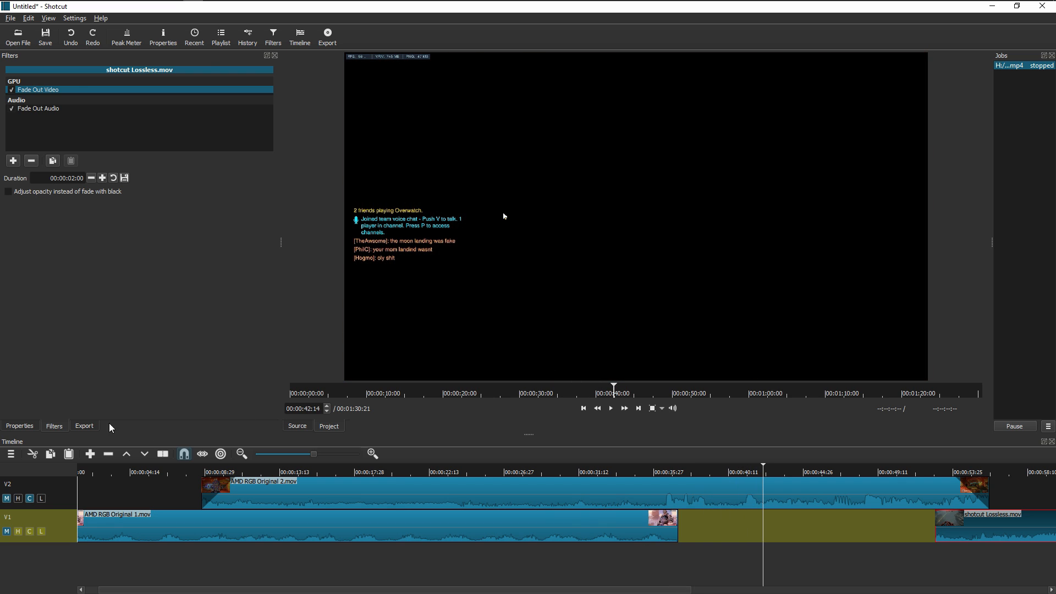
Step: Browse the export presets from H.264 High Profile down to stills/TIFF, and seek to just before the shotcut Lossless.mov clip on V1
{"action": "left_click", "coordinate": [85, 427]}
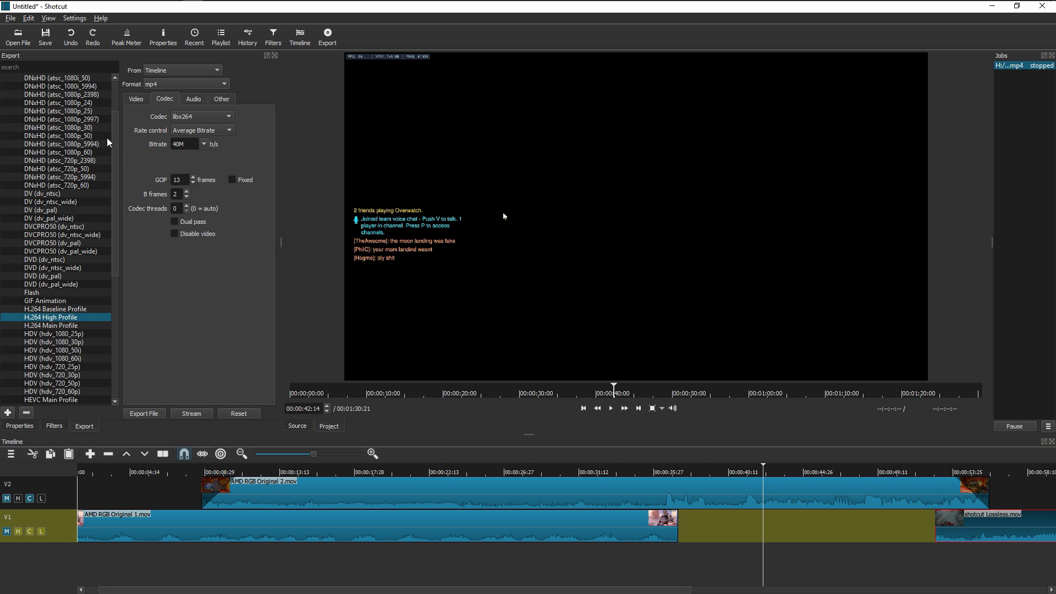
{"action": "left_click_drag", "start_coordinate": [117, 144], "coordinate": [133, 282]}
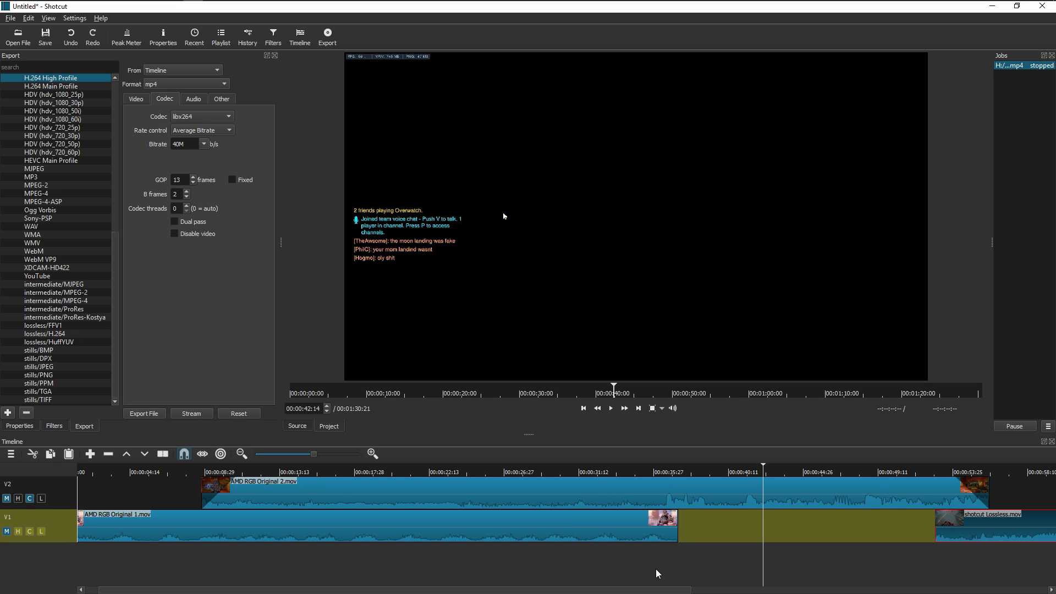
{"action": "left_click_drag", "start_coordinate": [675, 591], "coordinate": [788, 591]}
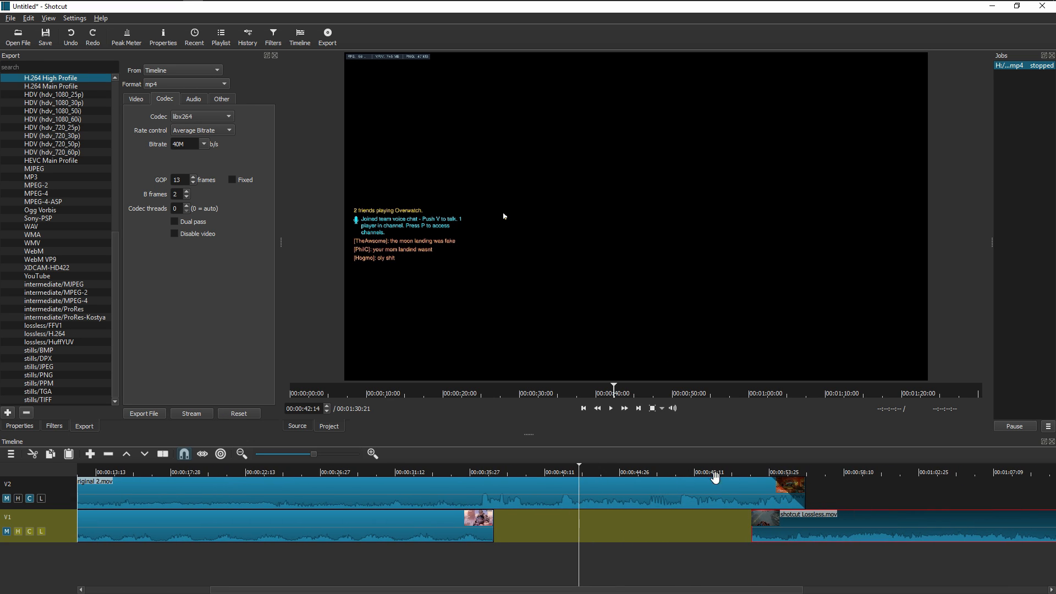
{"action": "left_click", "coordinate": [732, 473]}
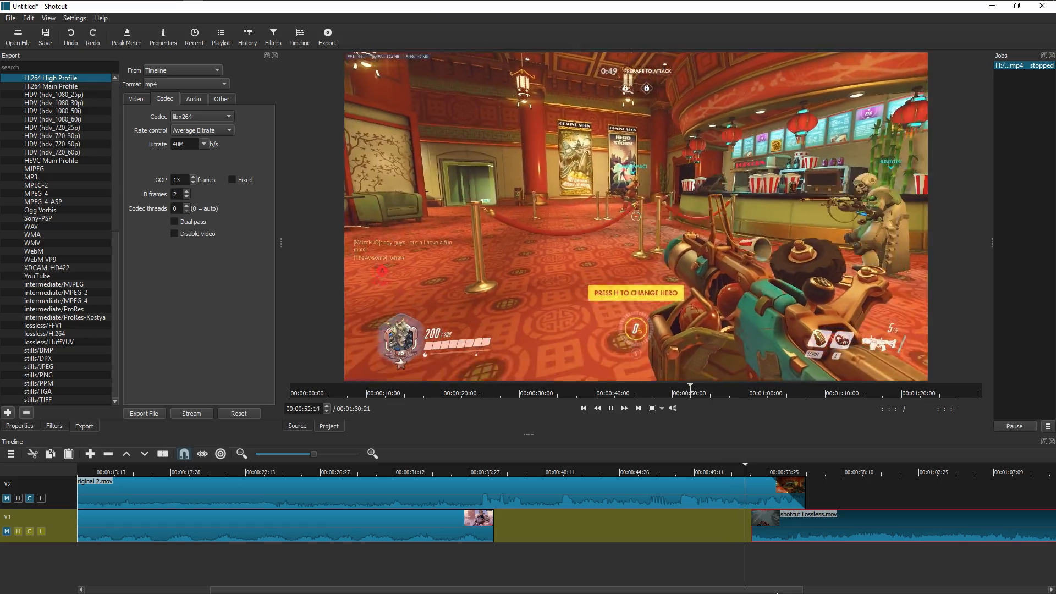